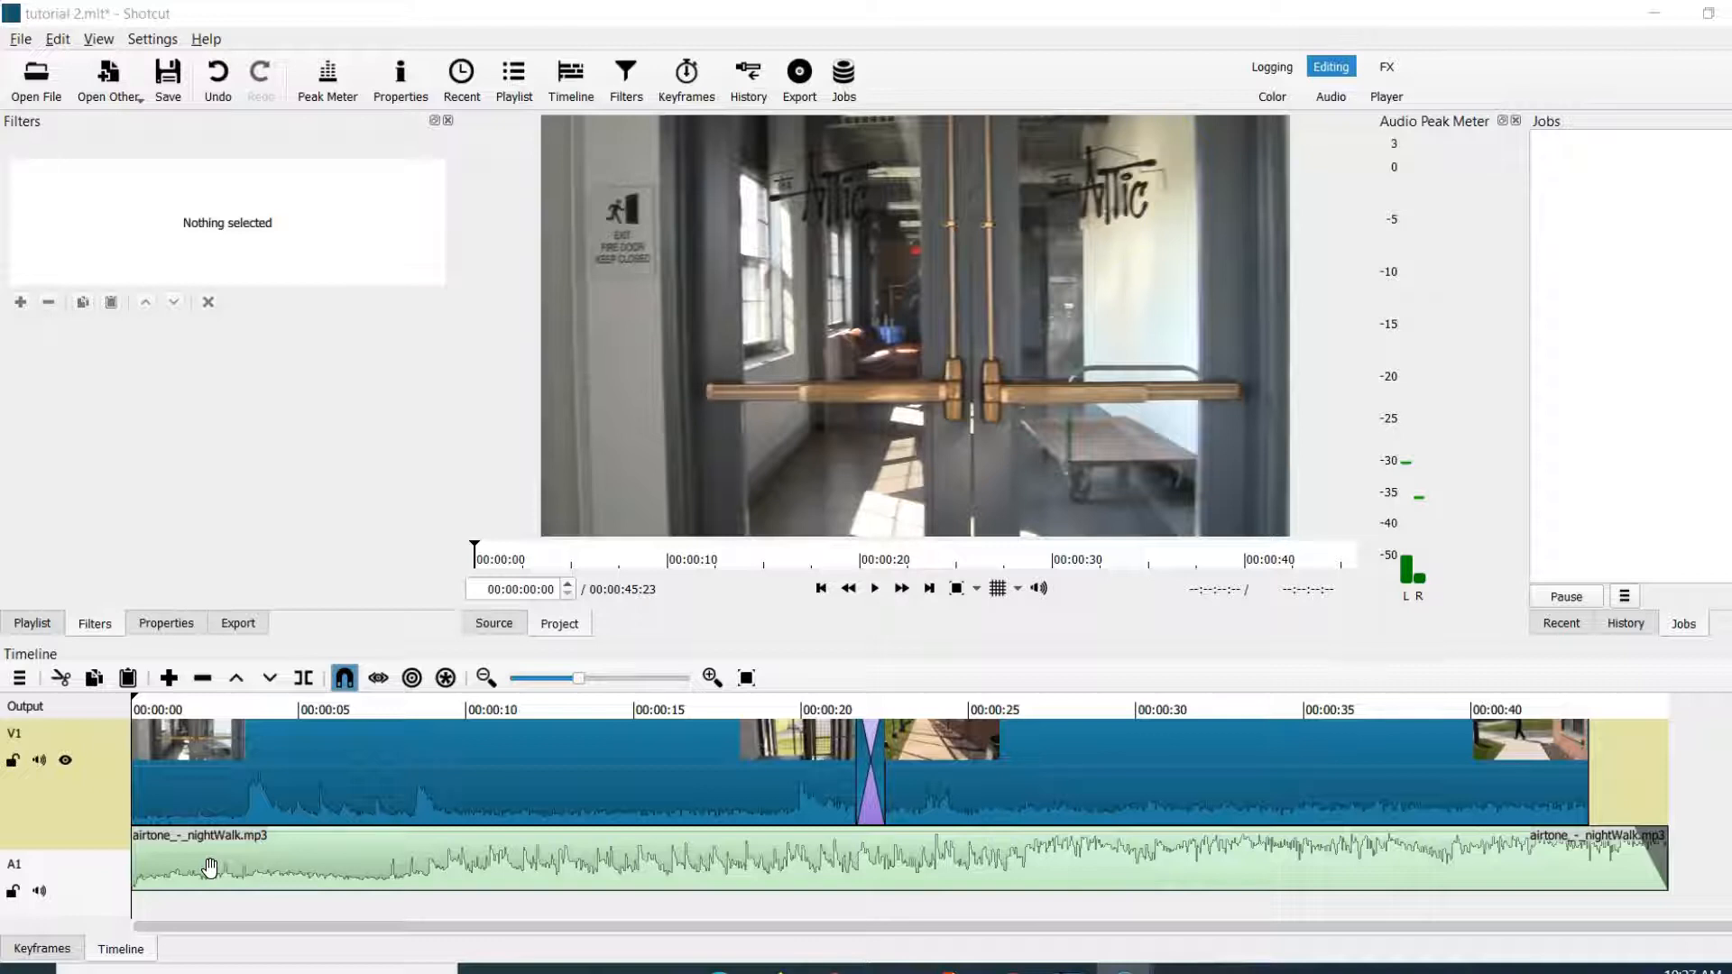
Select all clips on every track and shift them together about 5 seconds later to free the timeline's start
click(291, 747)
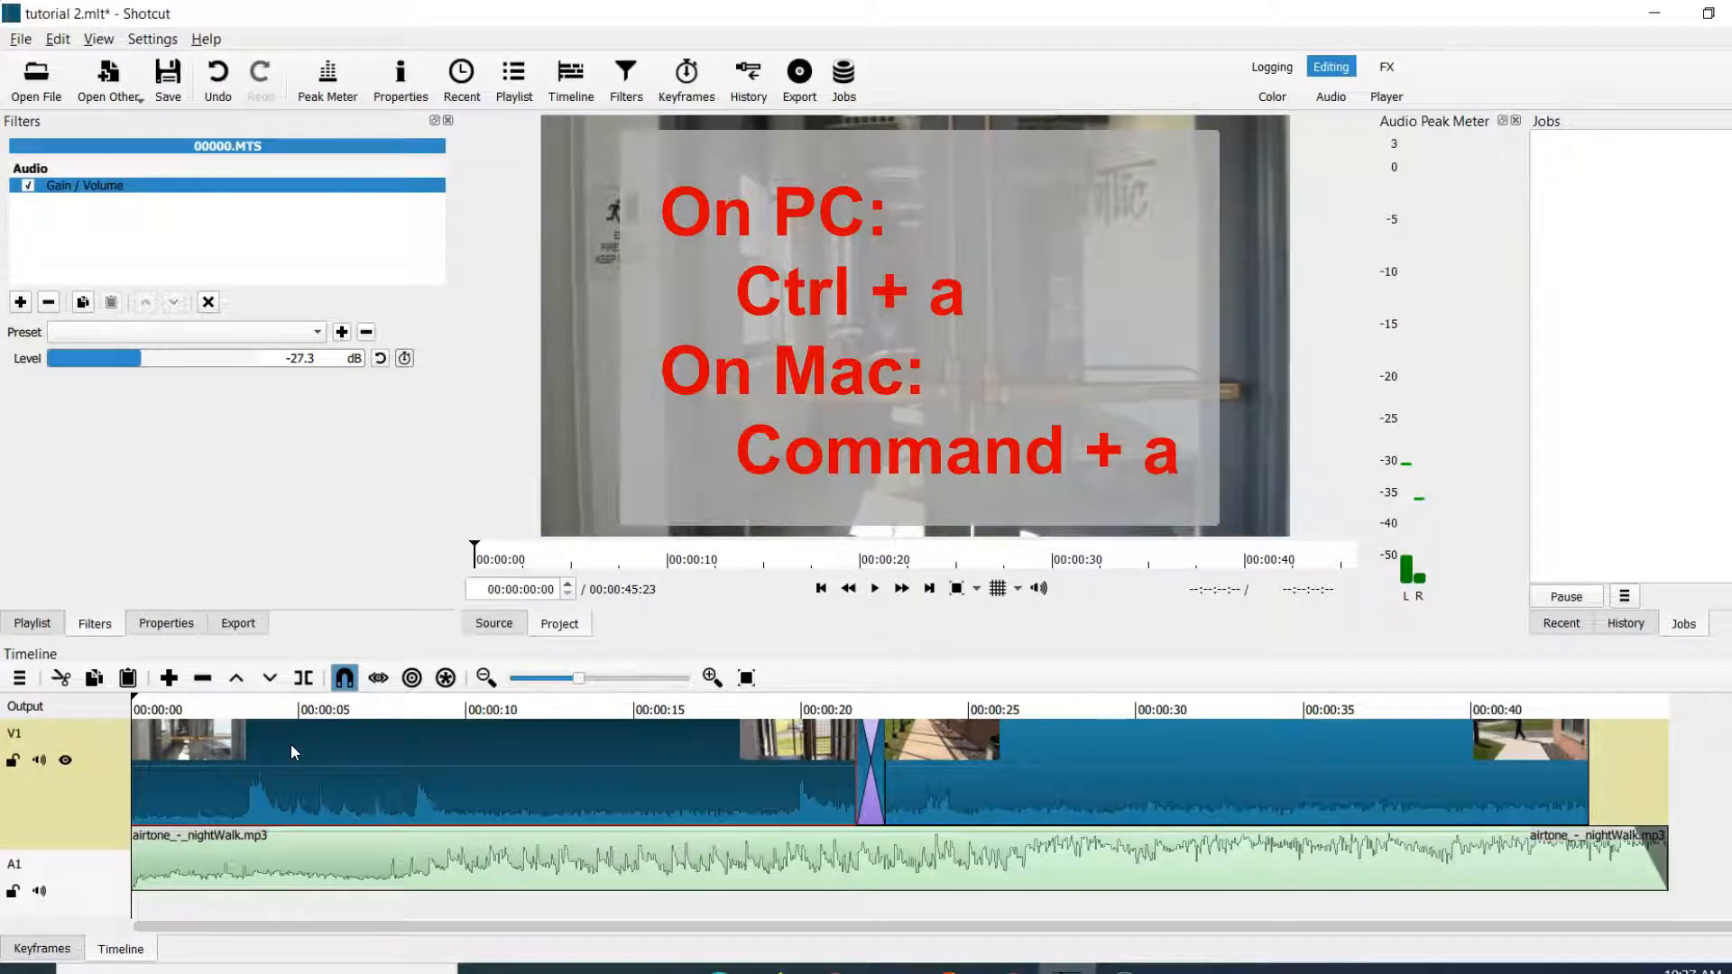
key(ctrl+a)
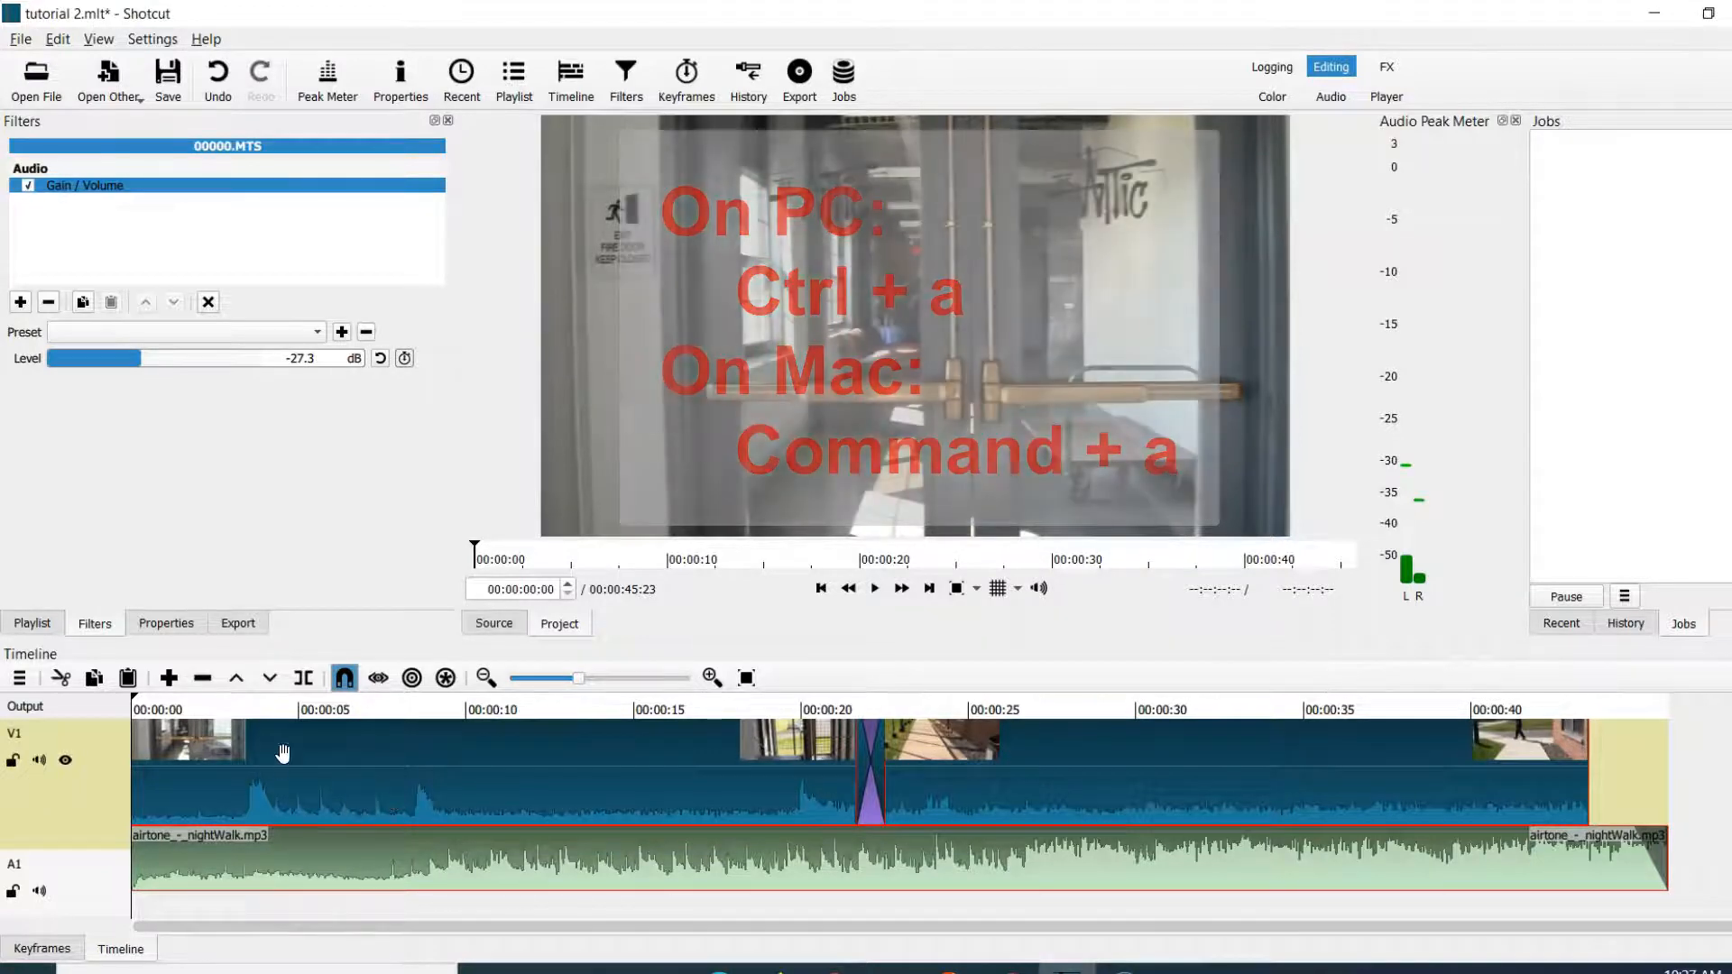
drag(273, 742, 454, 754)
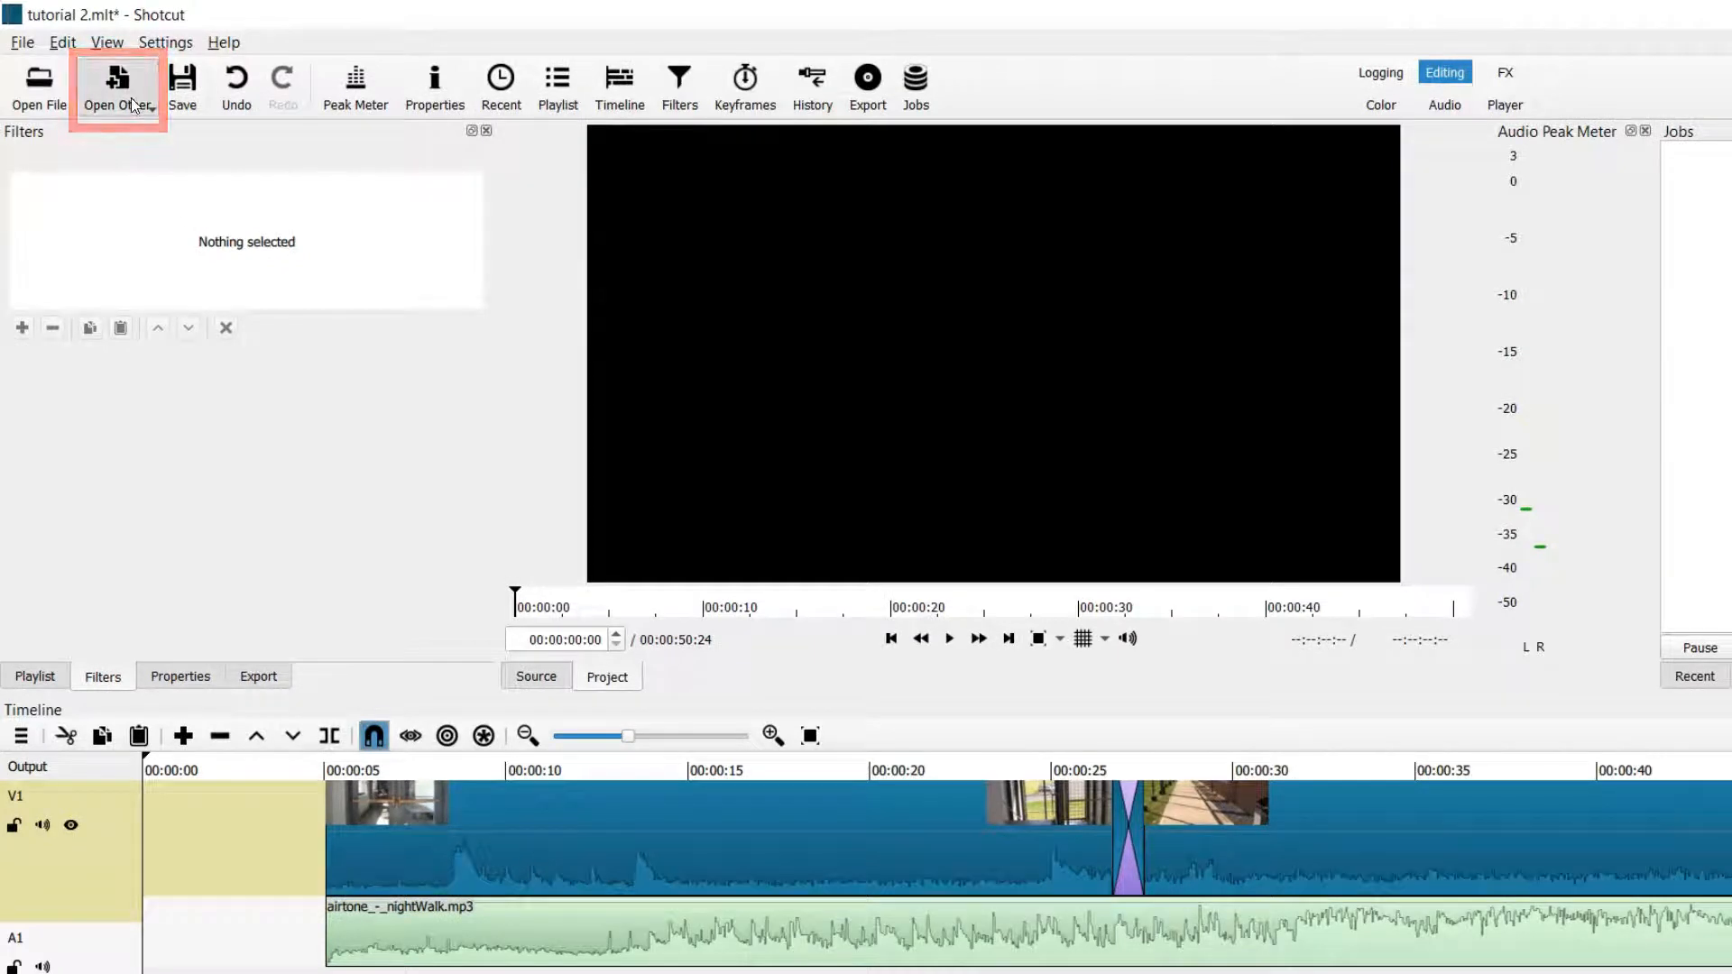
Create a text clip reading "The West Building" with a solid blue background
click(134, 105)
click(149, 169)
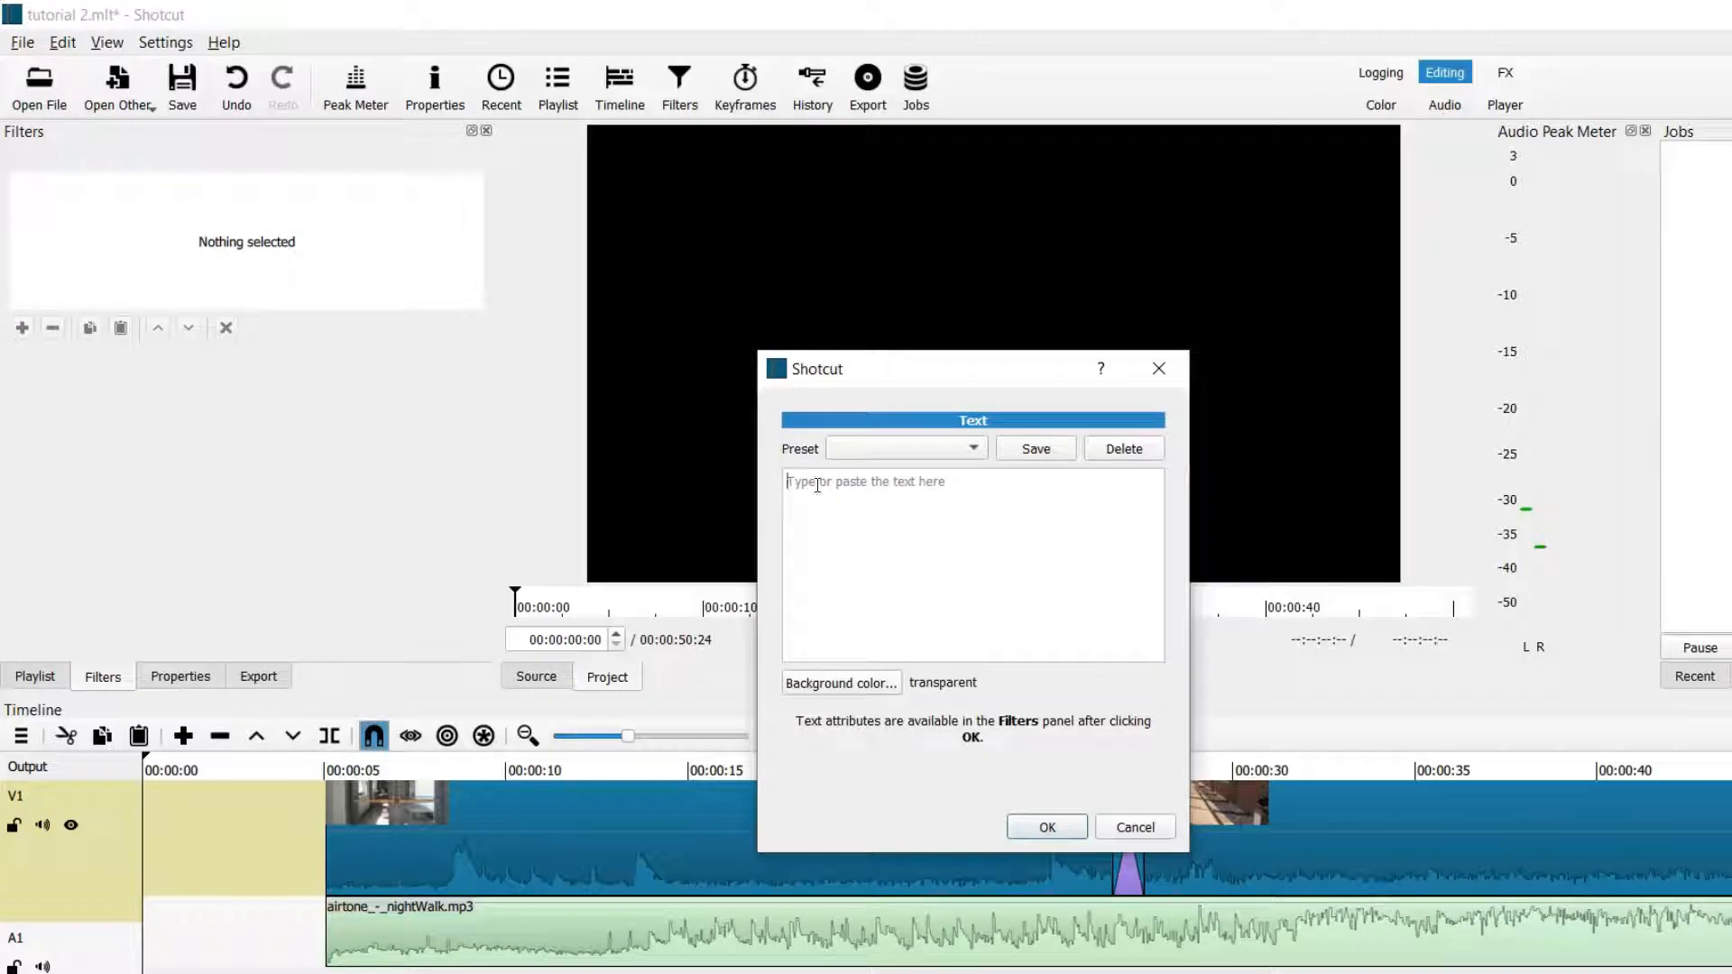
text(The West  Building)
click(843, 685)
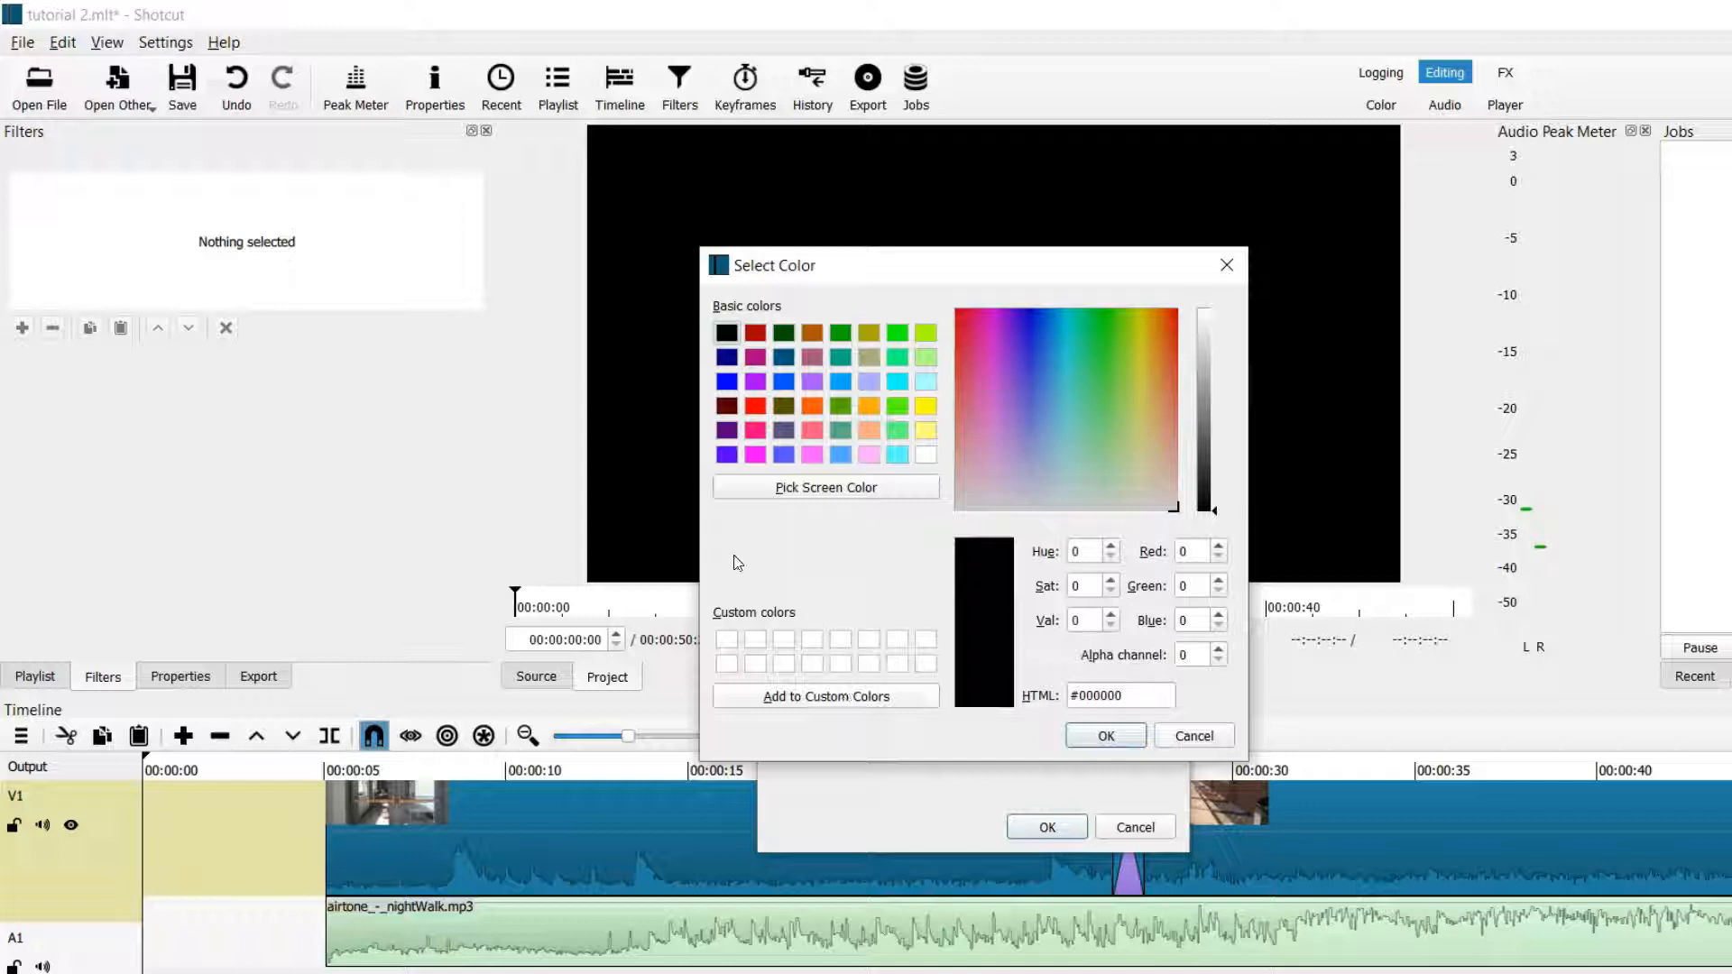
click(730, 380)
click(1104, 736)
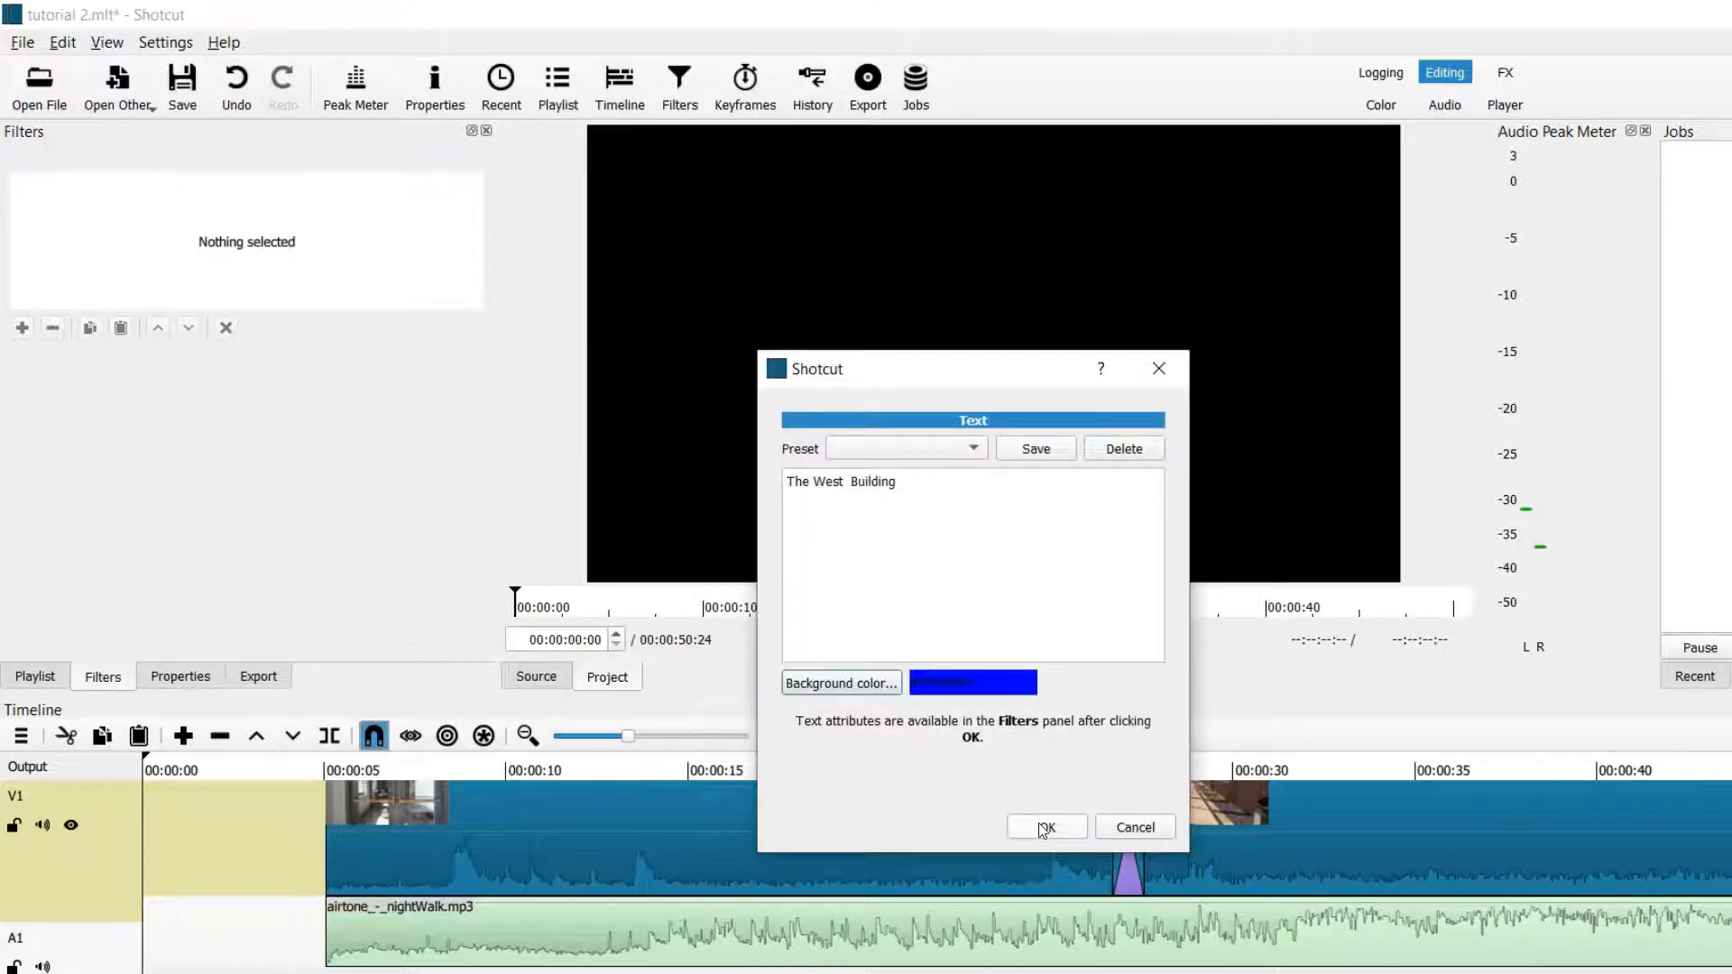
click(1044, 828)
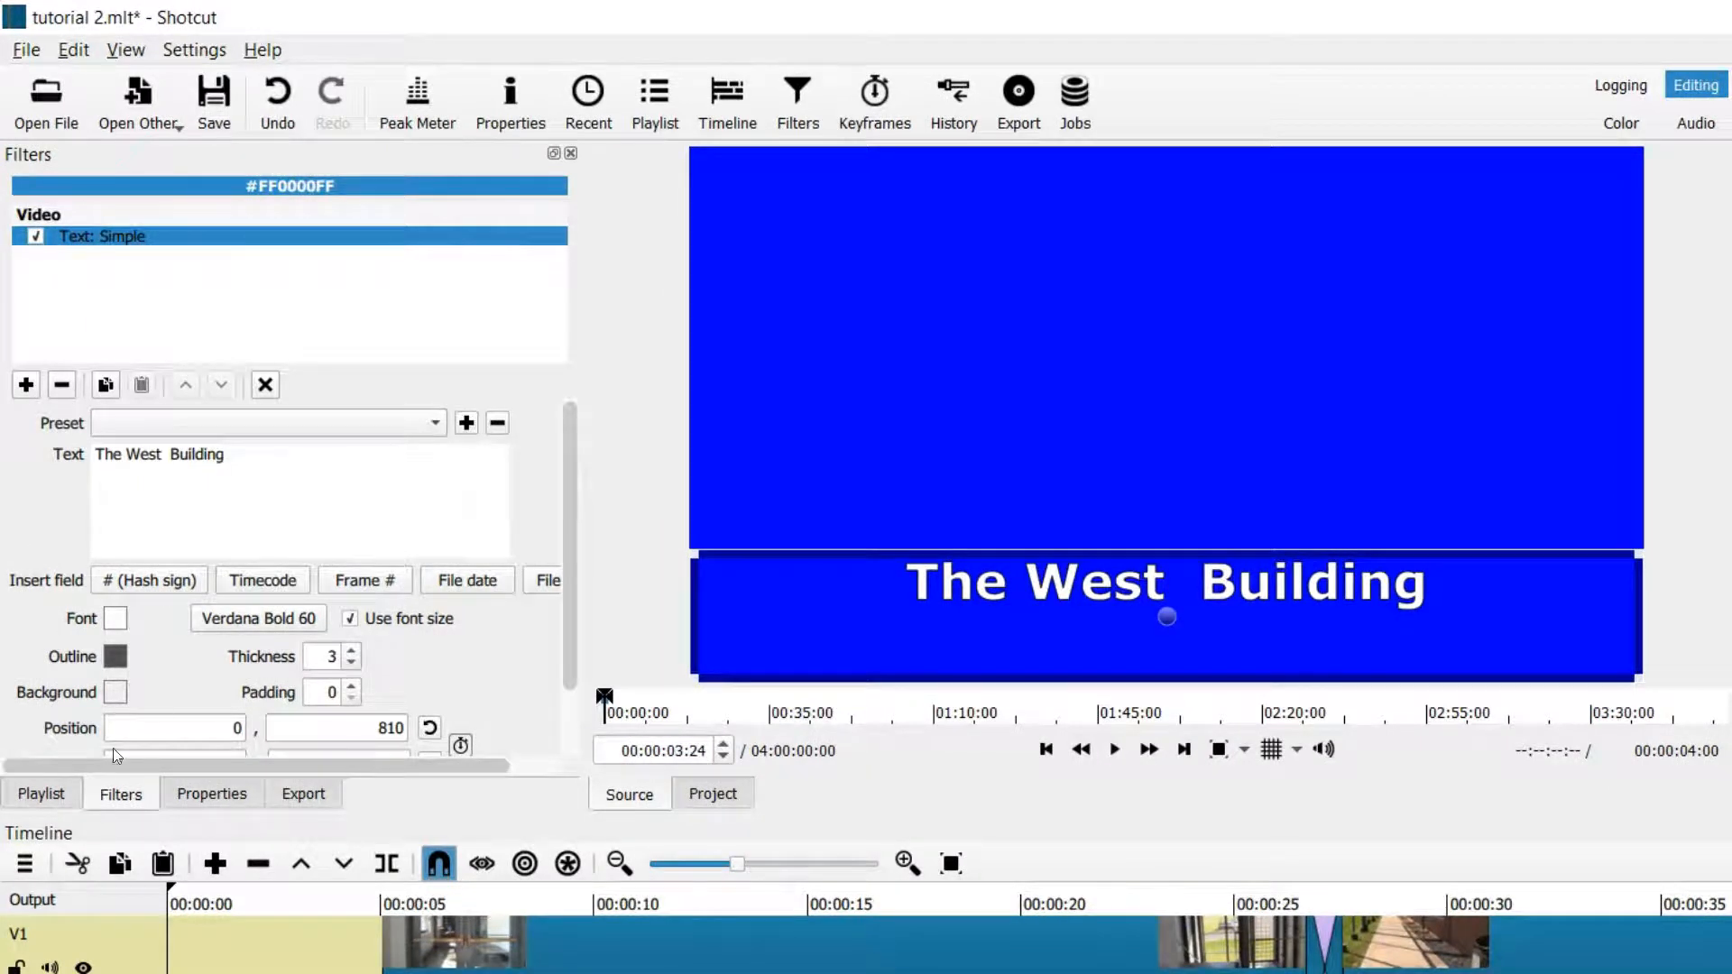
Change the title text's font to Vladimir Script, Regular
click(220, 619)
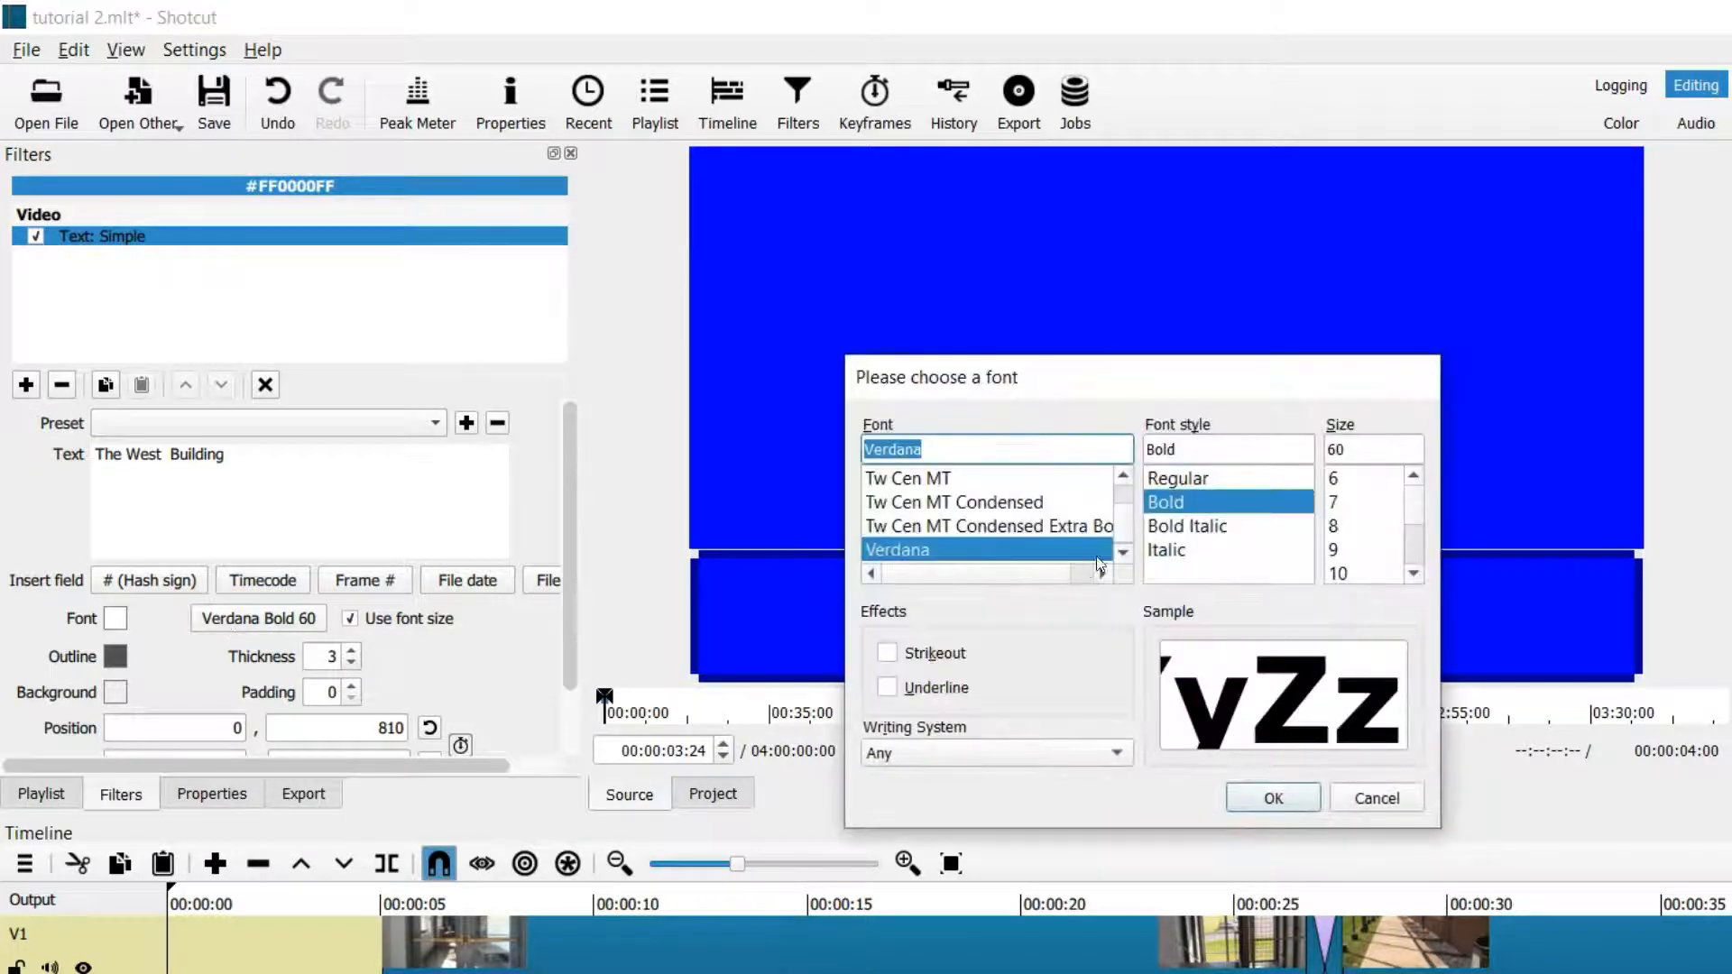
click(1123, 552)
click(1123, 552)
click(1123, 552)
click(1123, 552)
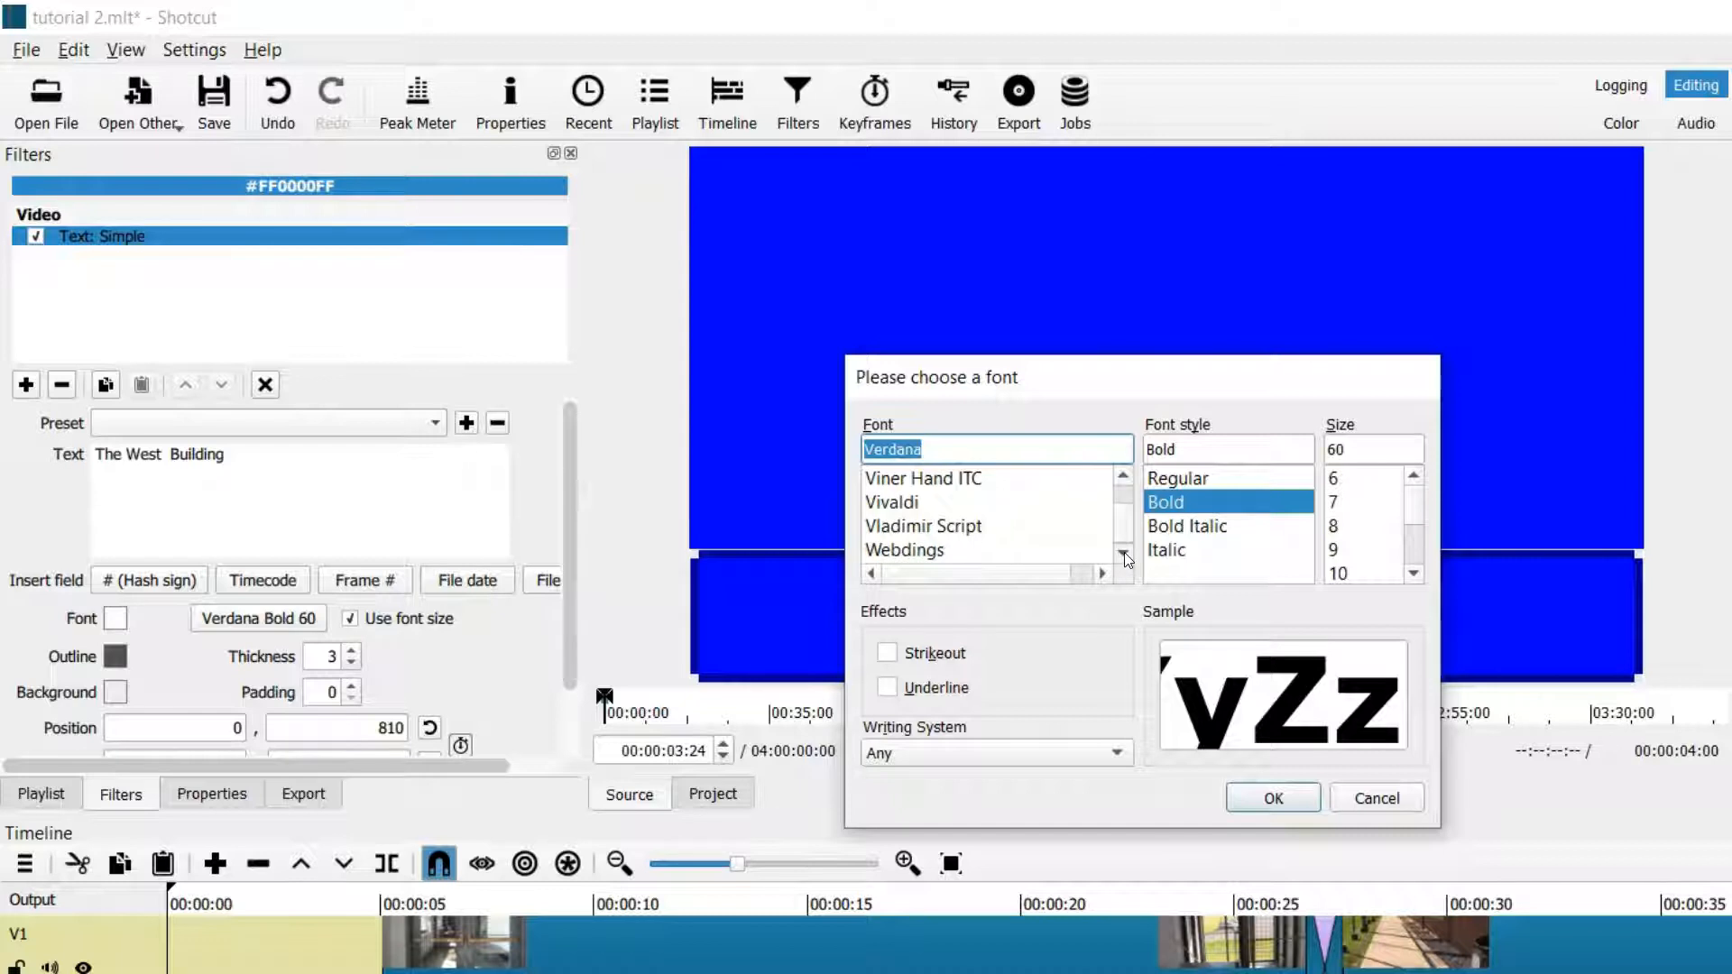
click(954, 530)
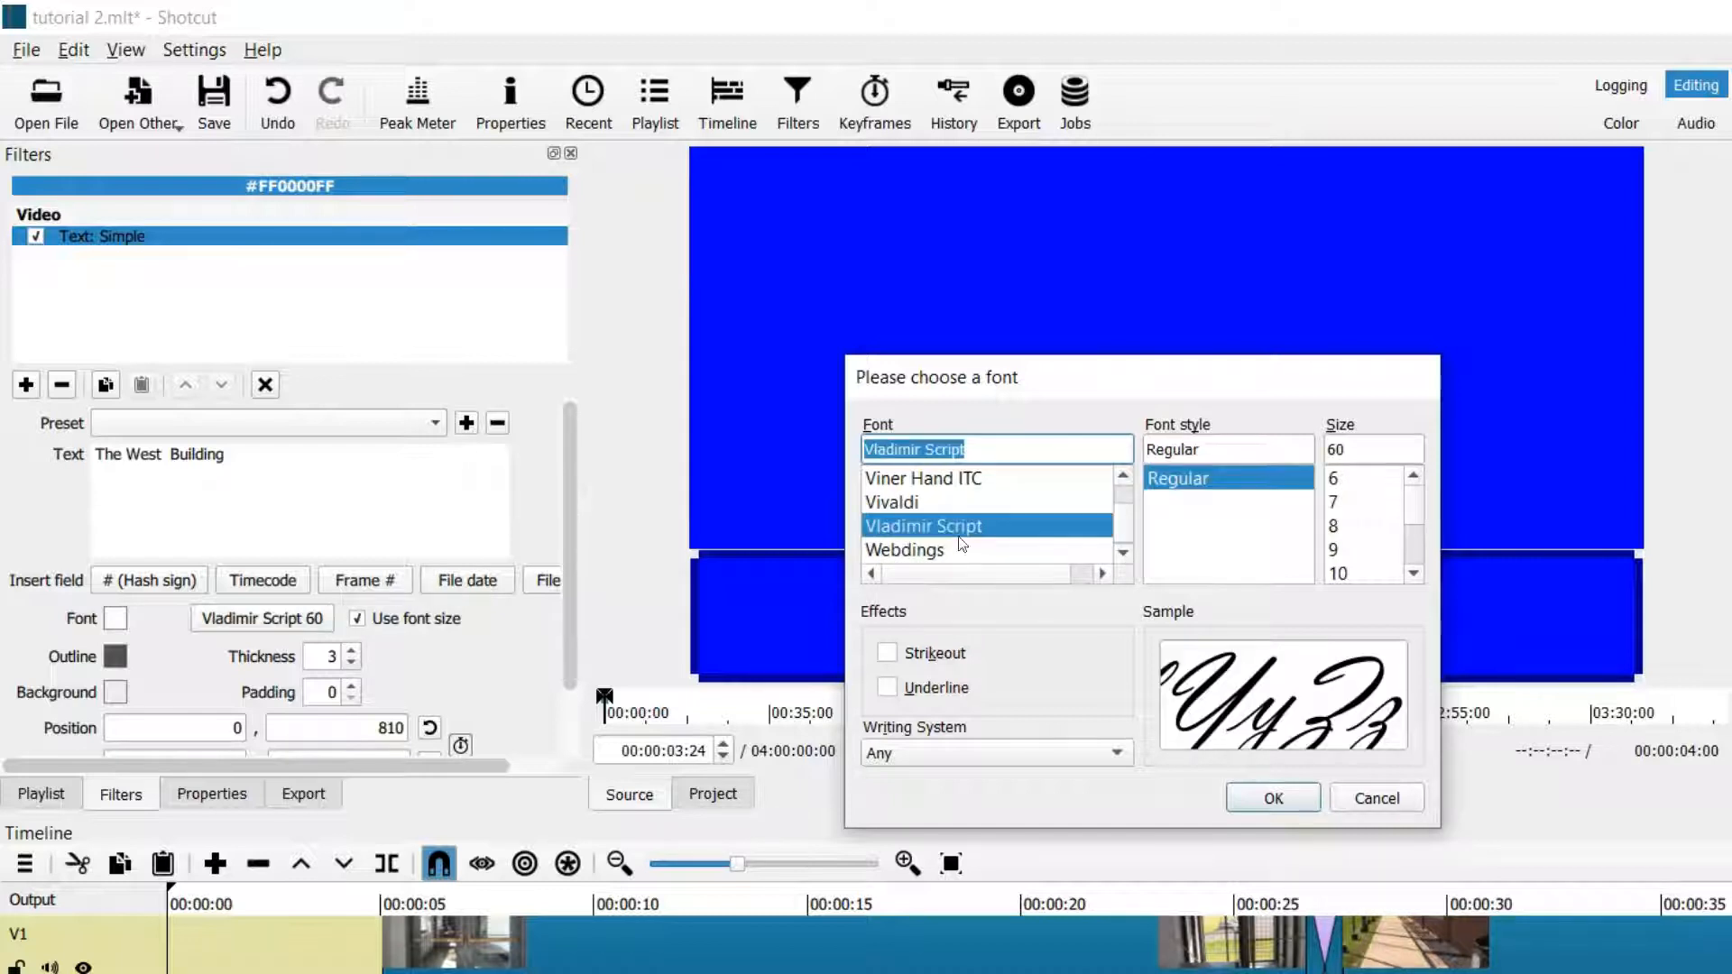
click(1252, 804)
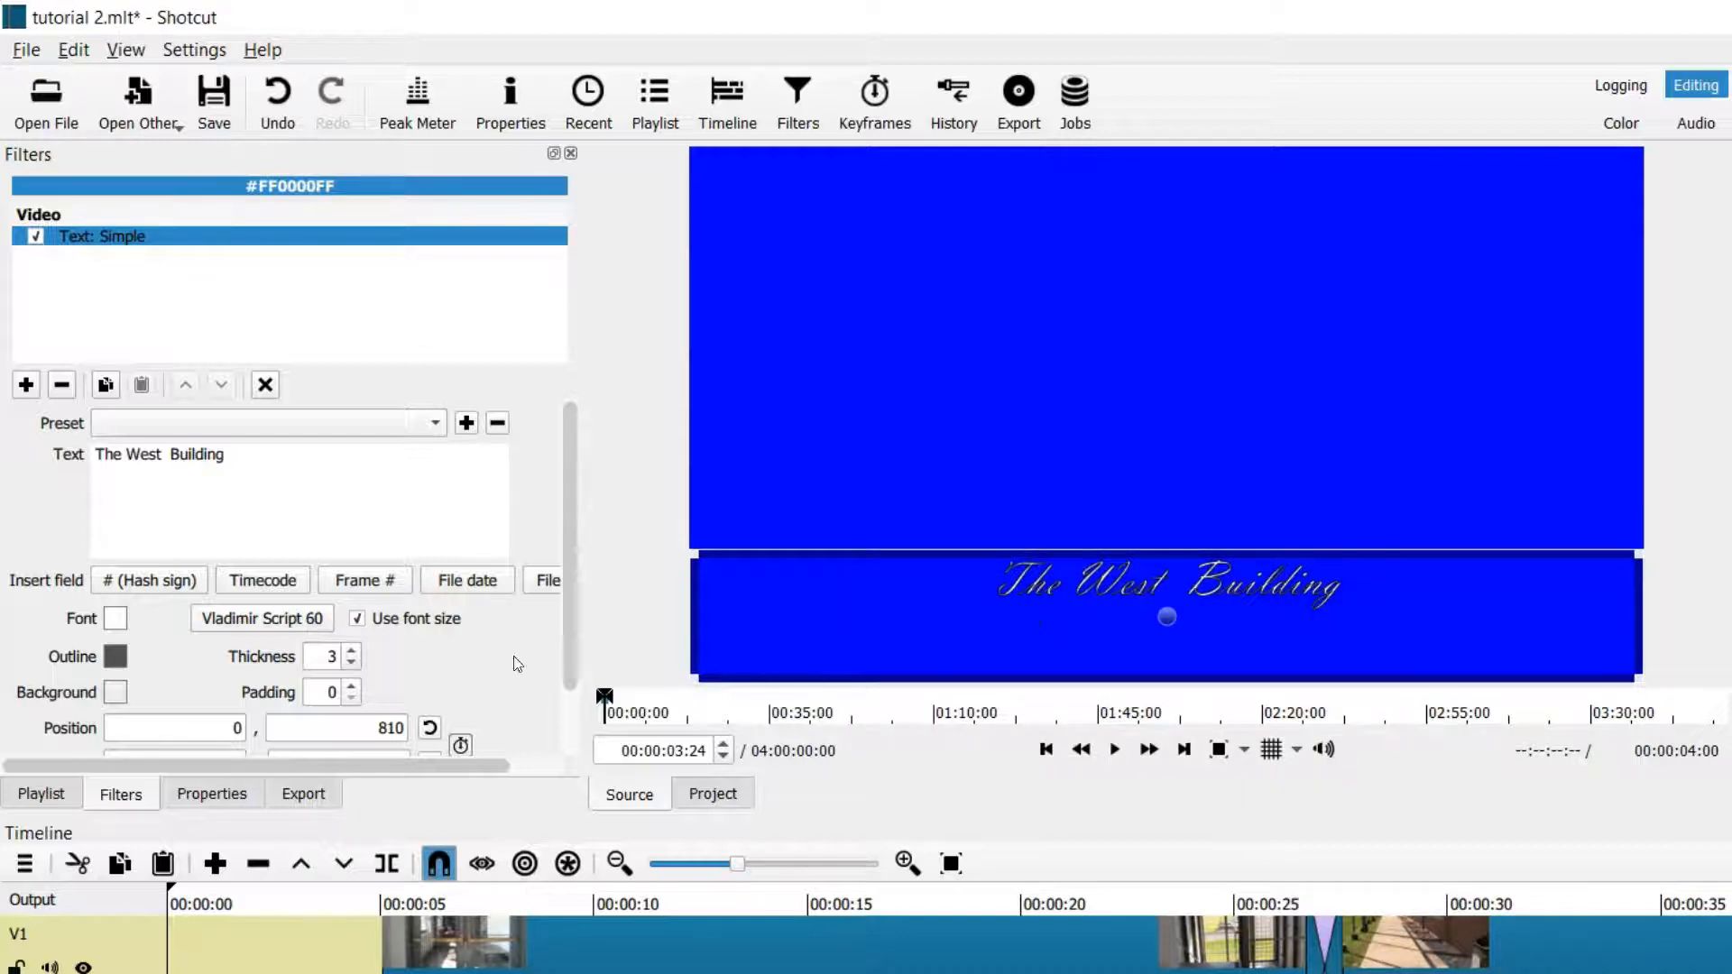
Turn off the title's fixed font size, then shrink its text box and centre it in the frame at about 62, 420
click(304, 616)
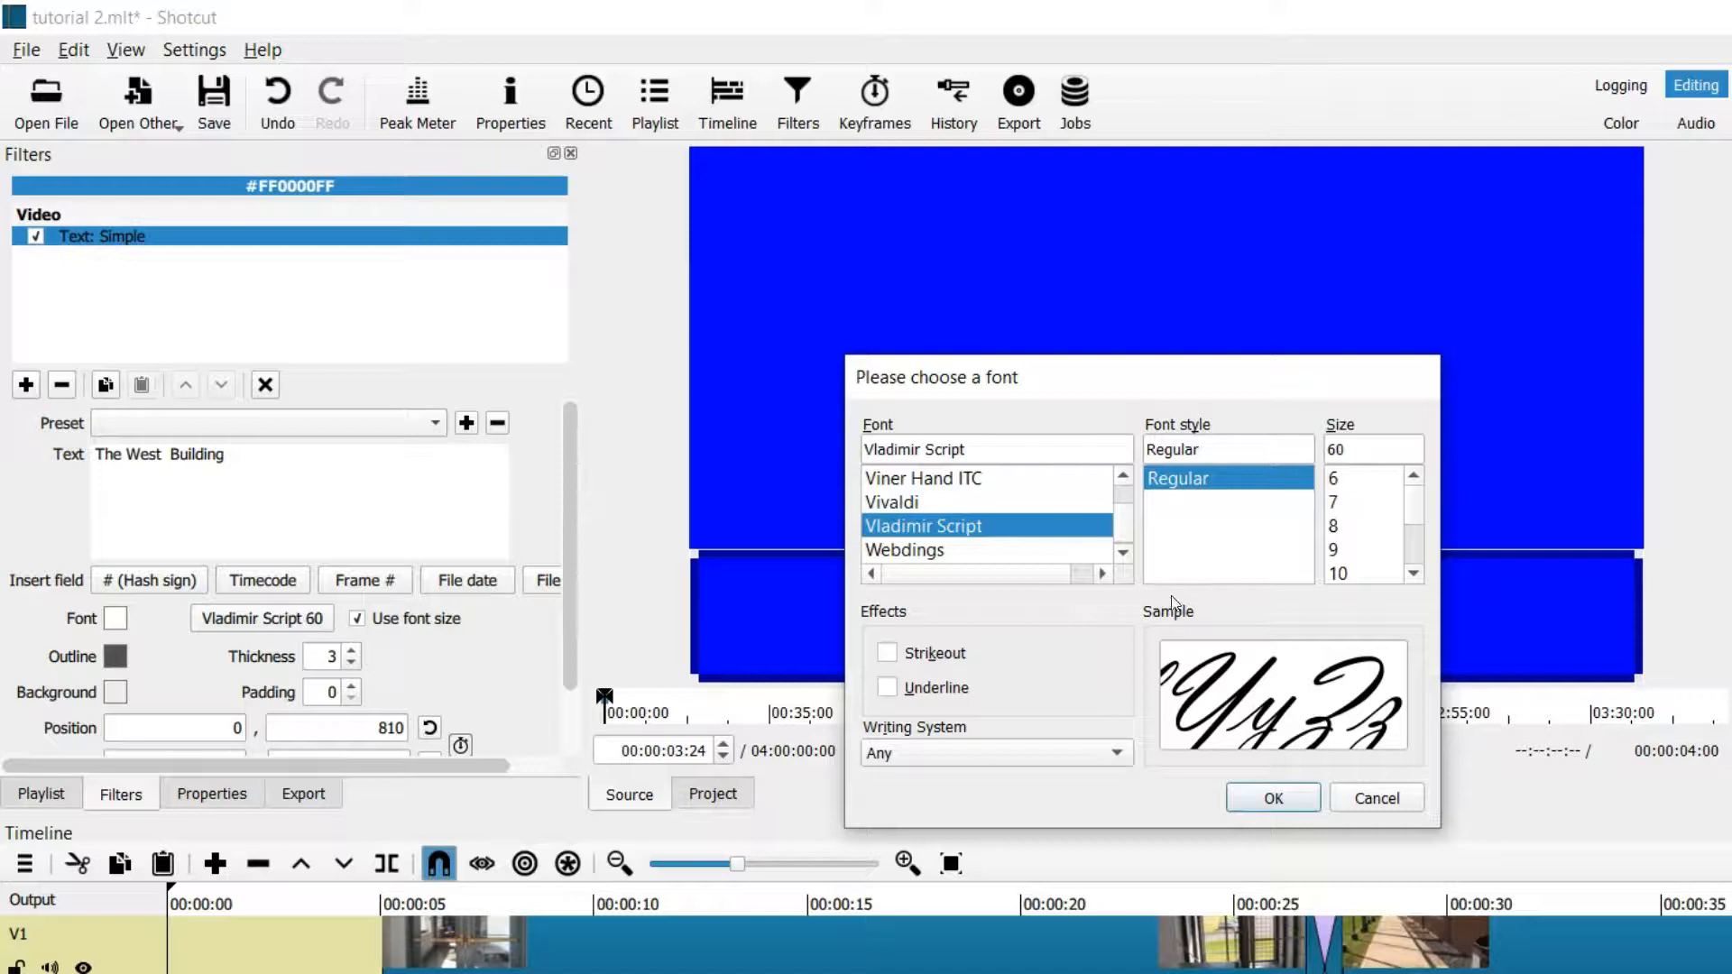
click(1295, 800)
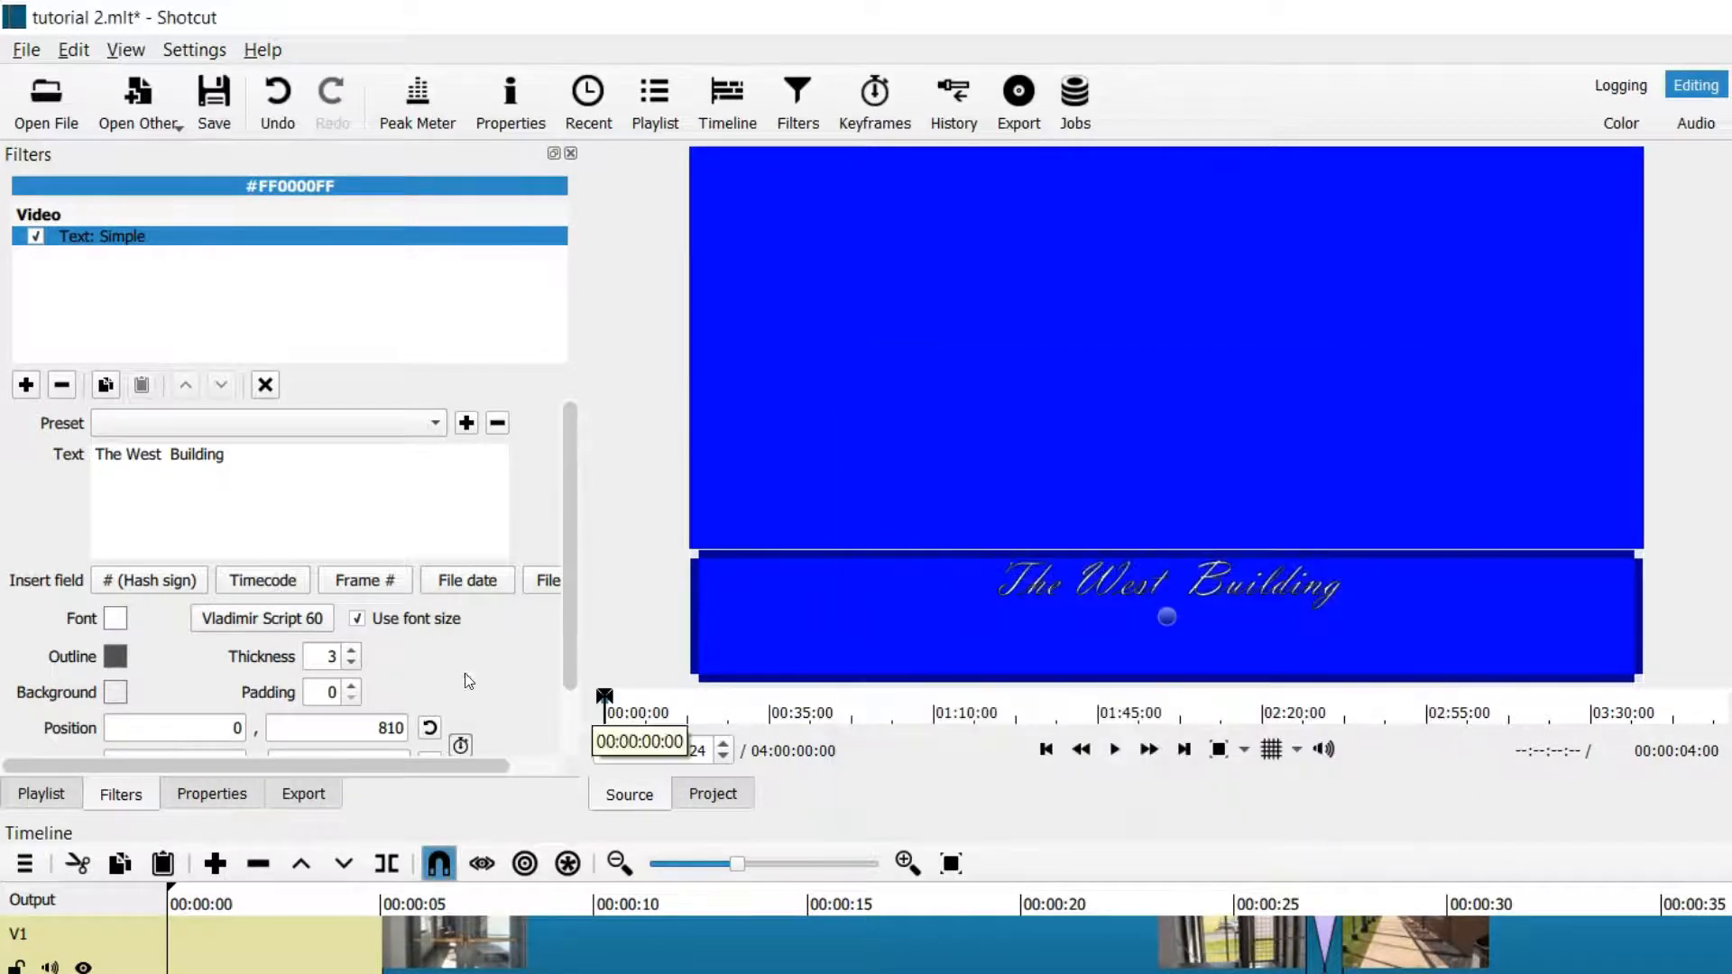
click(357, 619)
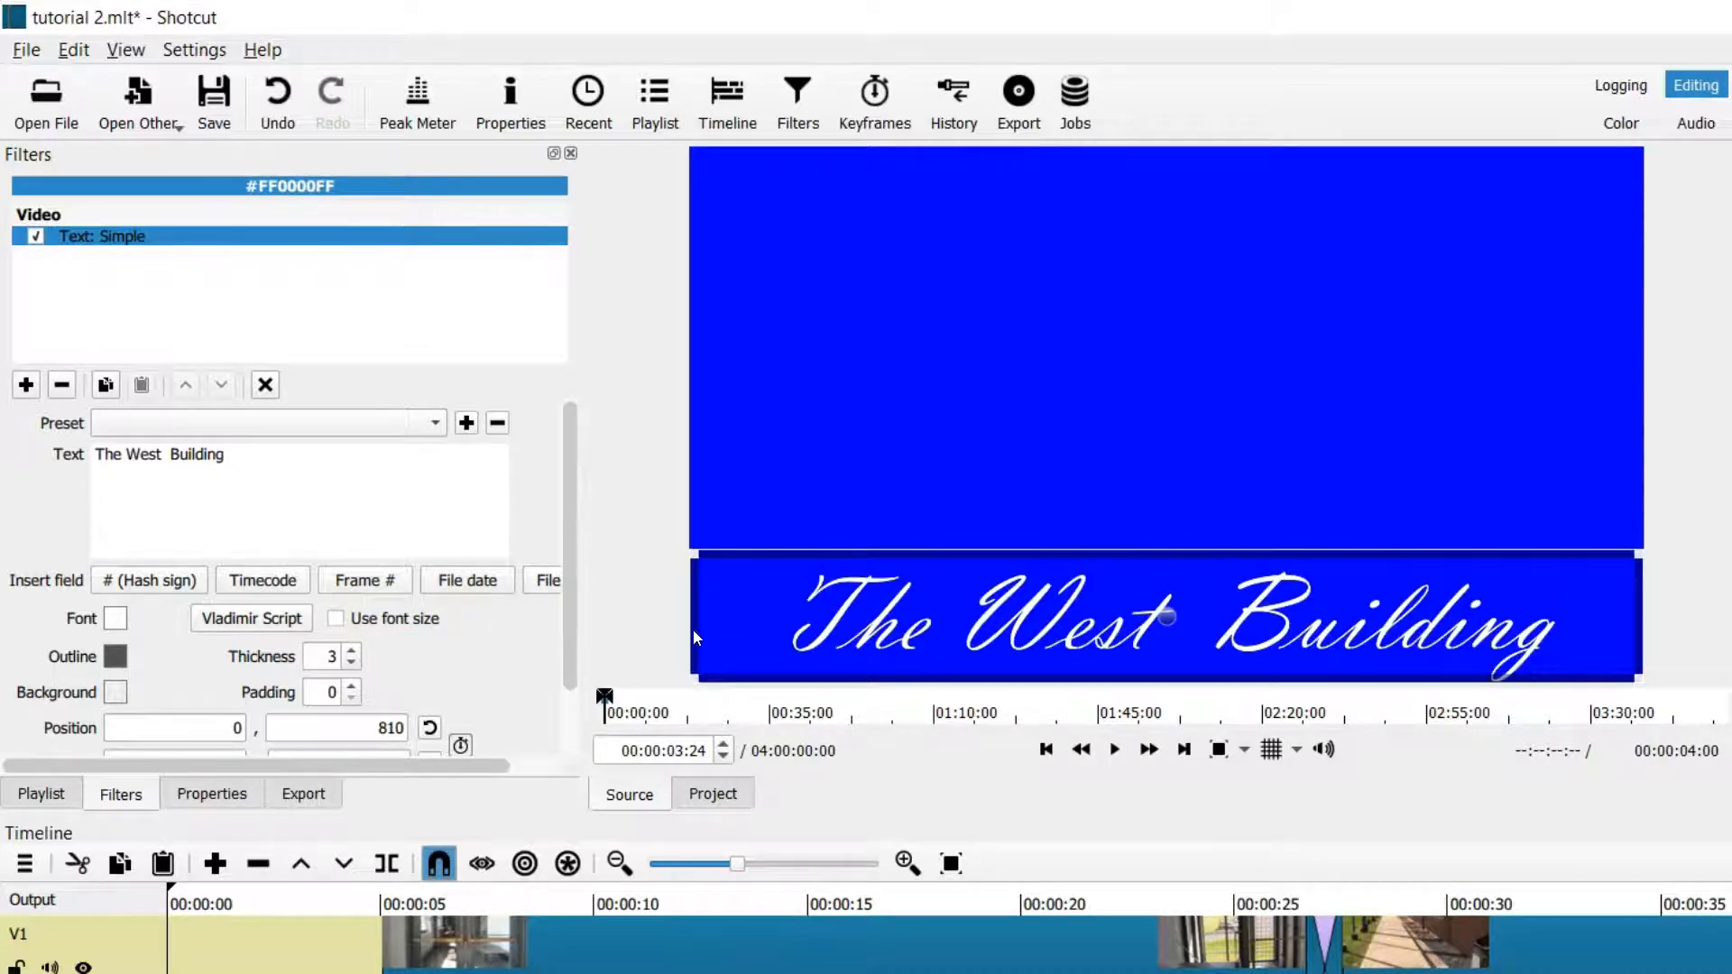
drag(696, 673, 778, 648)
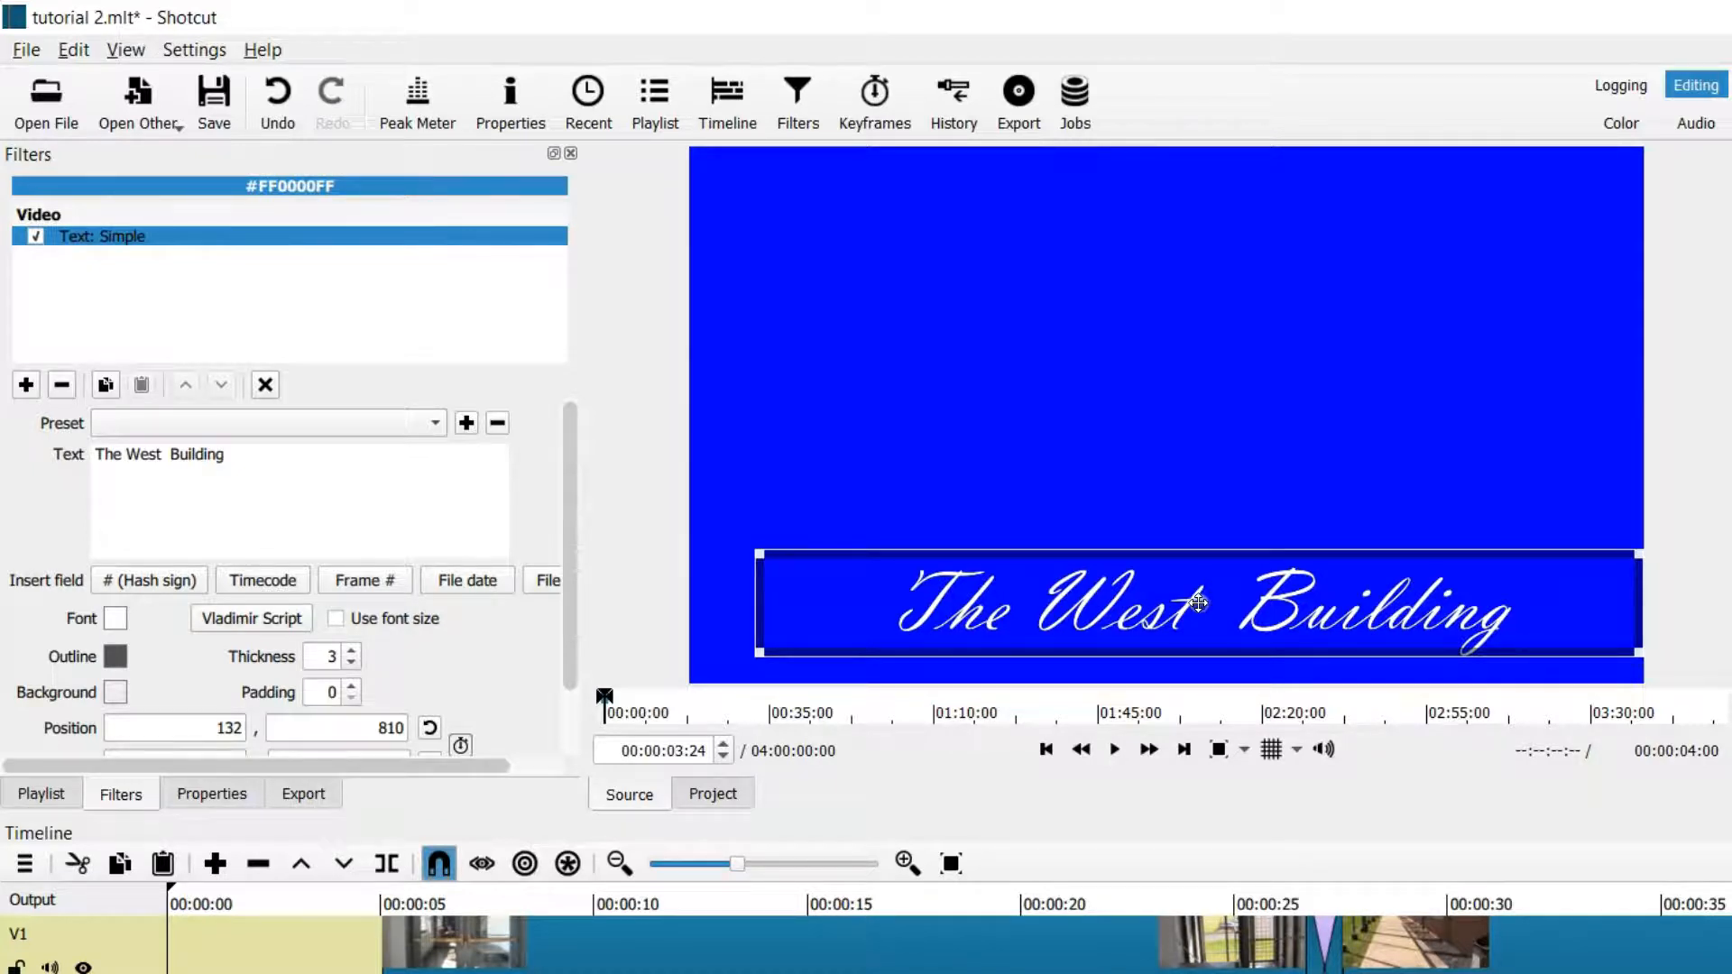
drag(1198, 603, 1155, 393)
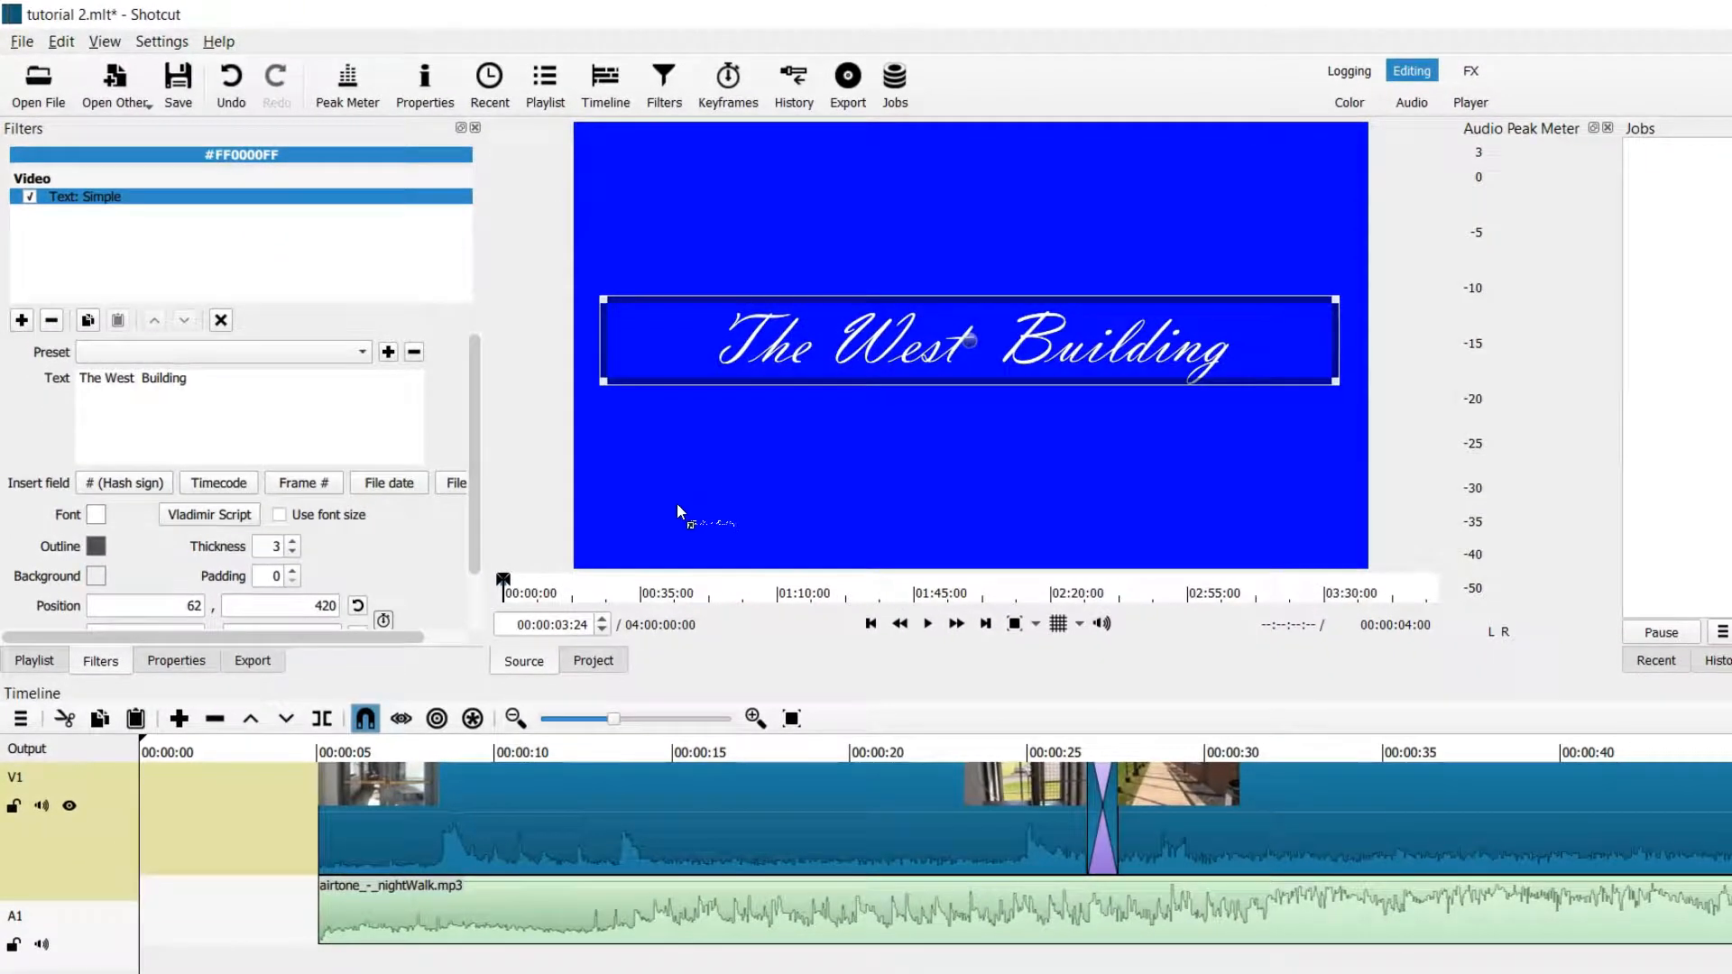
Place the title clip at the start of V1 and remove the gap after it with ripple all tracks on
drag(678, 506, 142, 784)
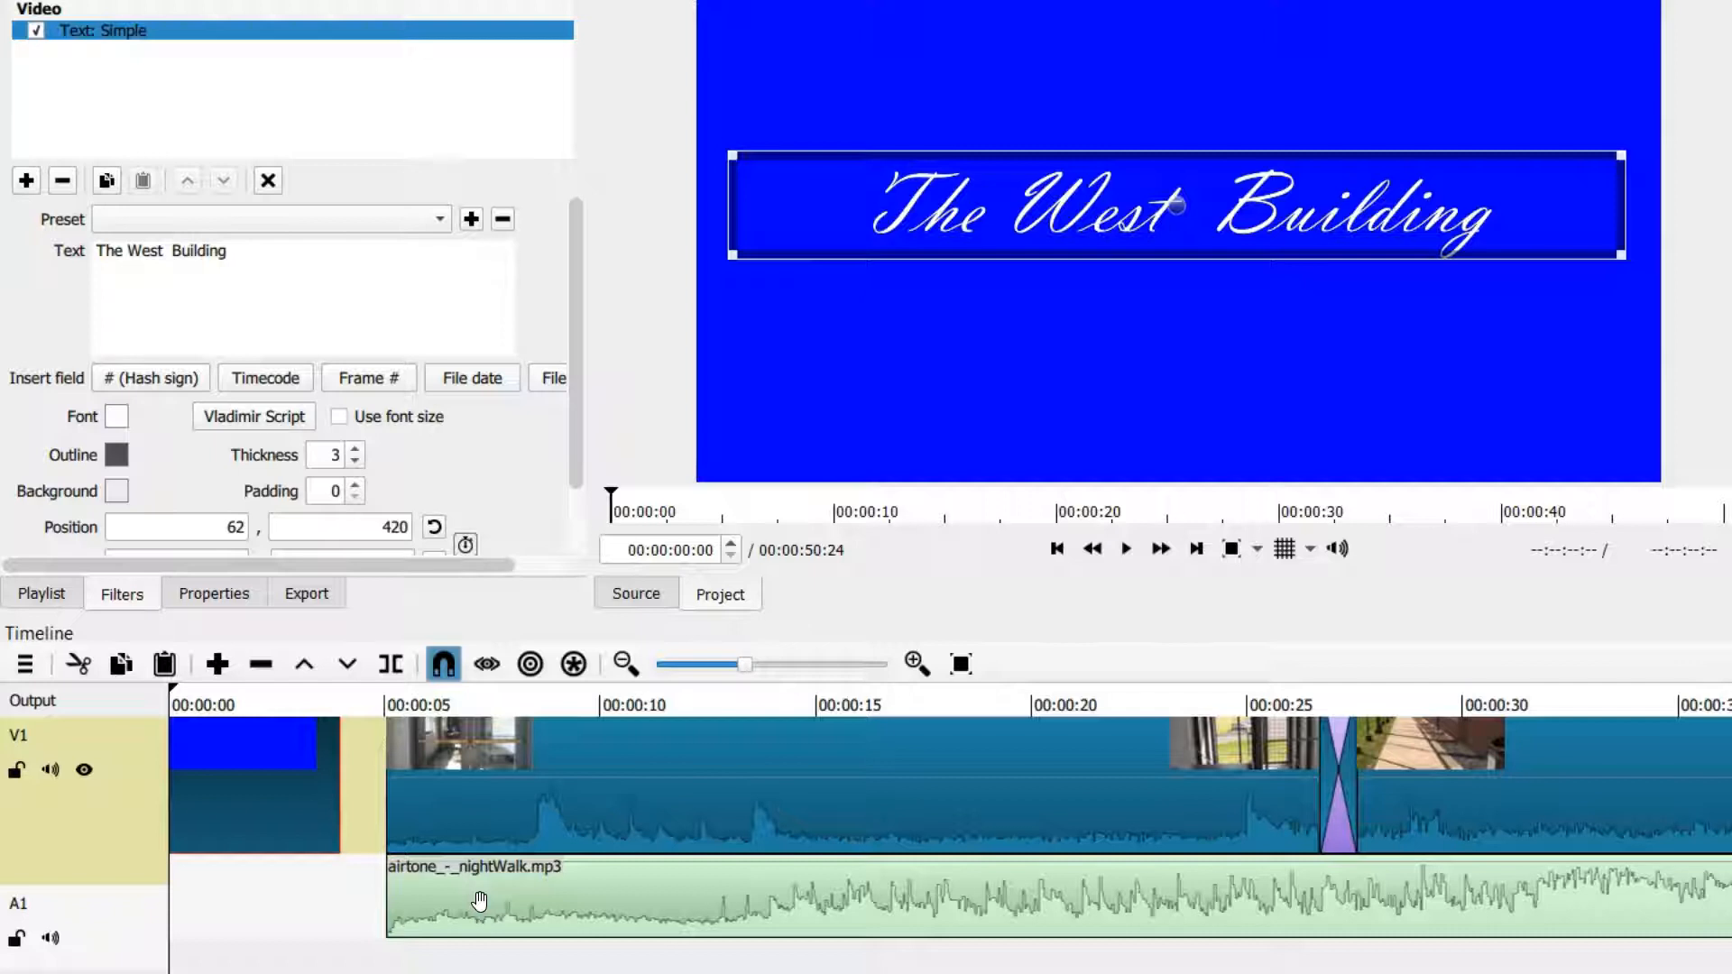
click(575, 664)
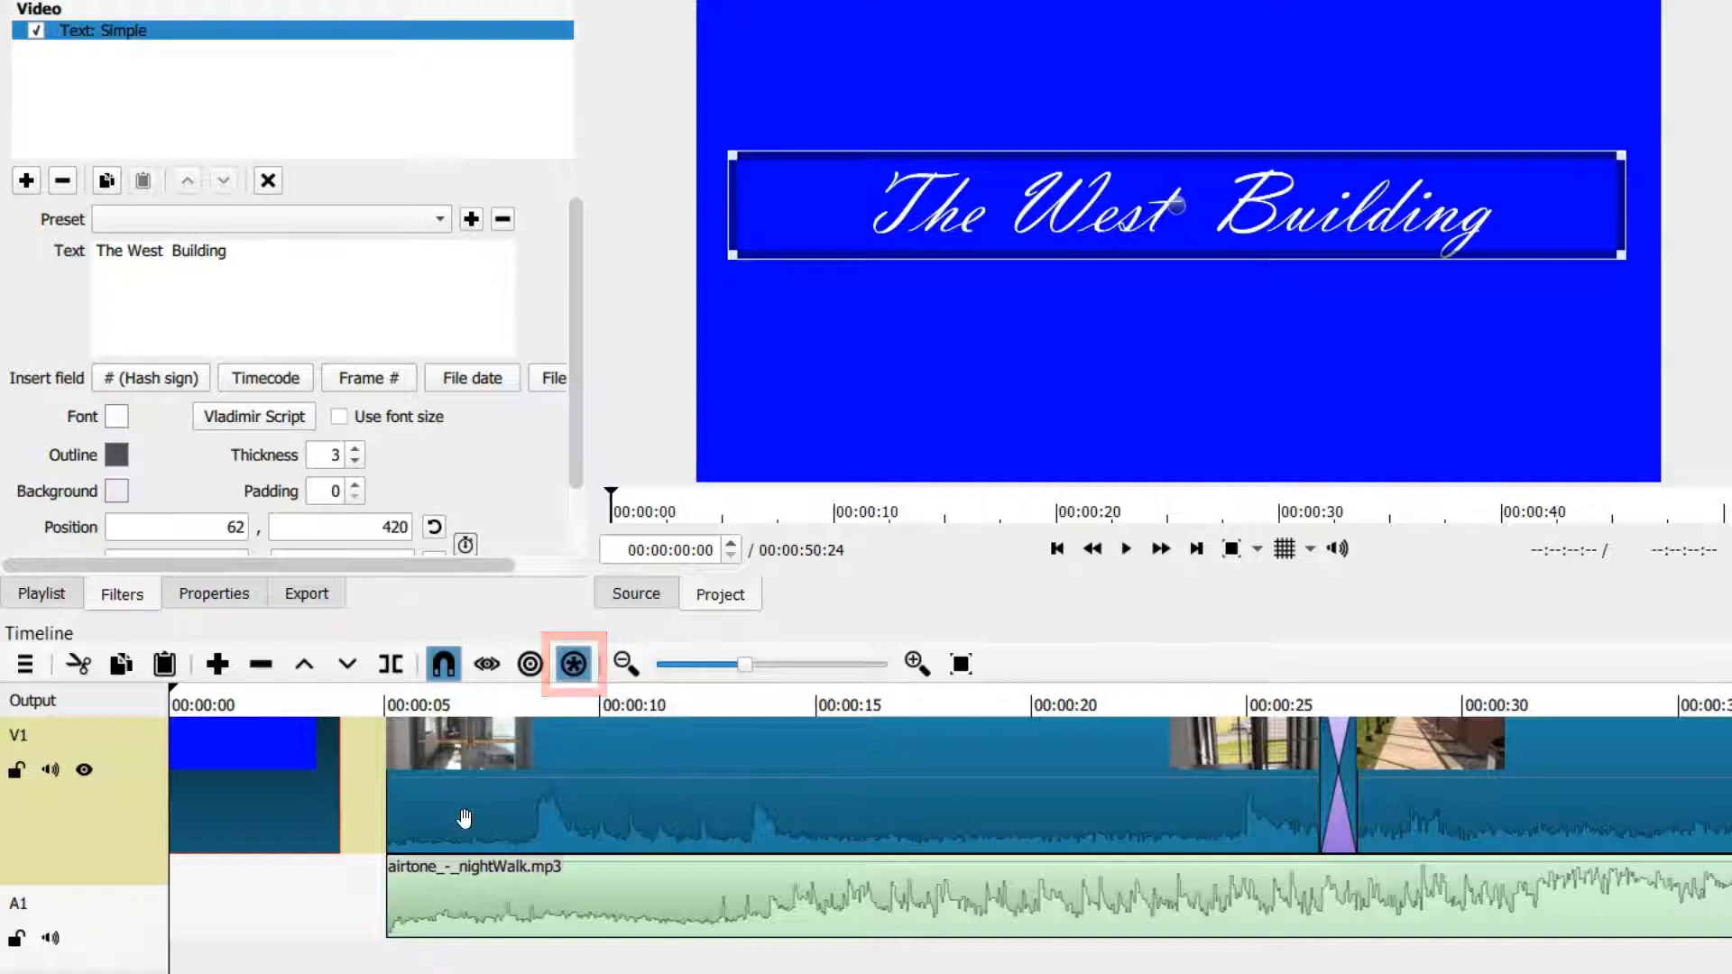
right_click(359, 790)
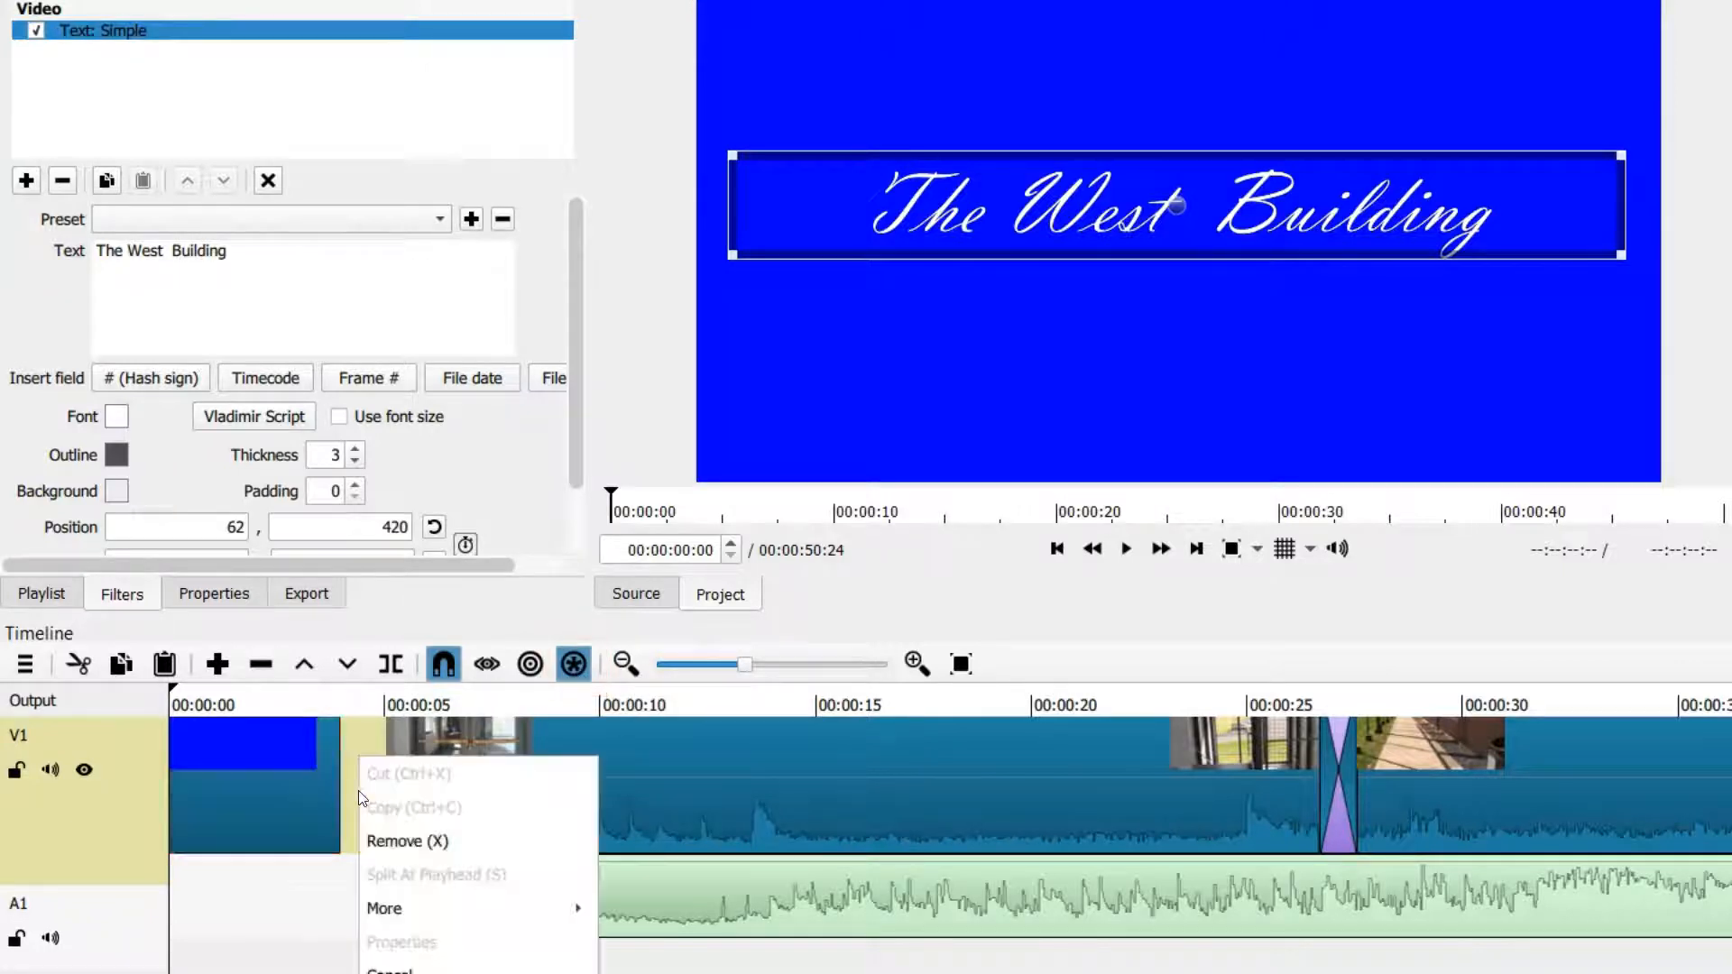
click(381, 839)
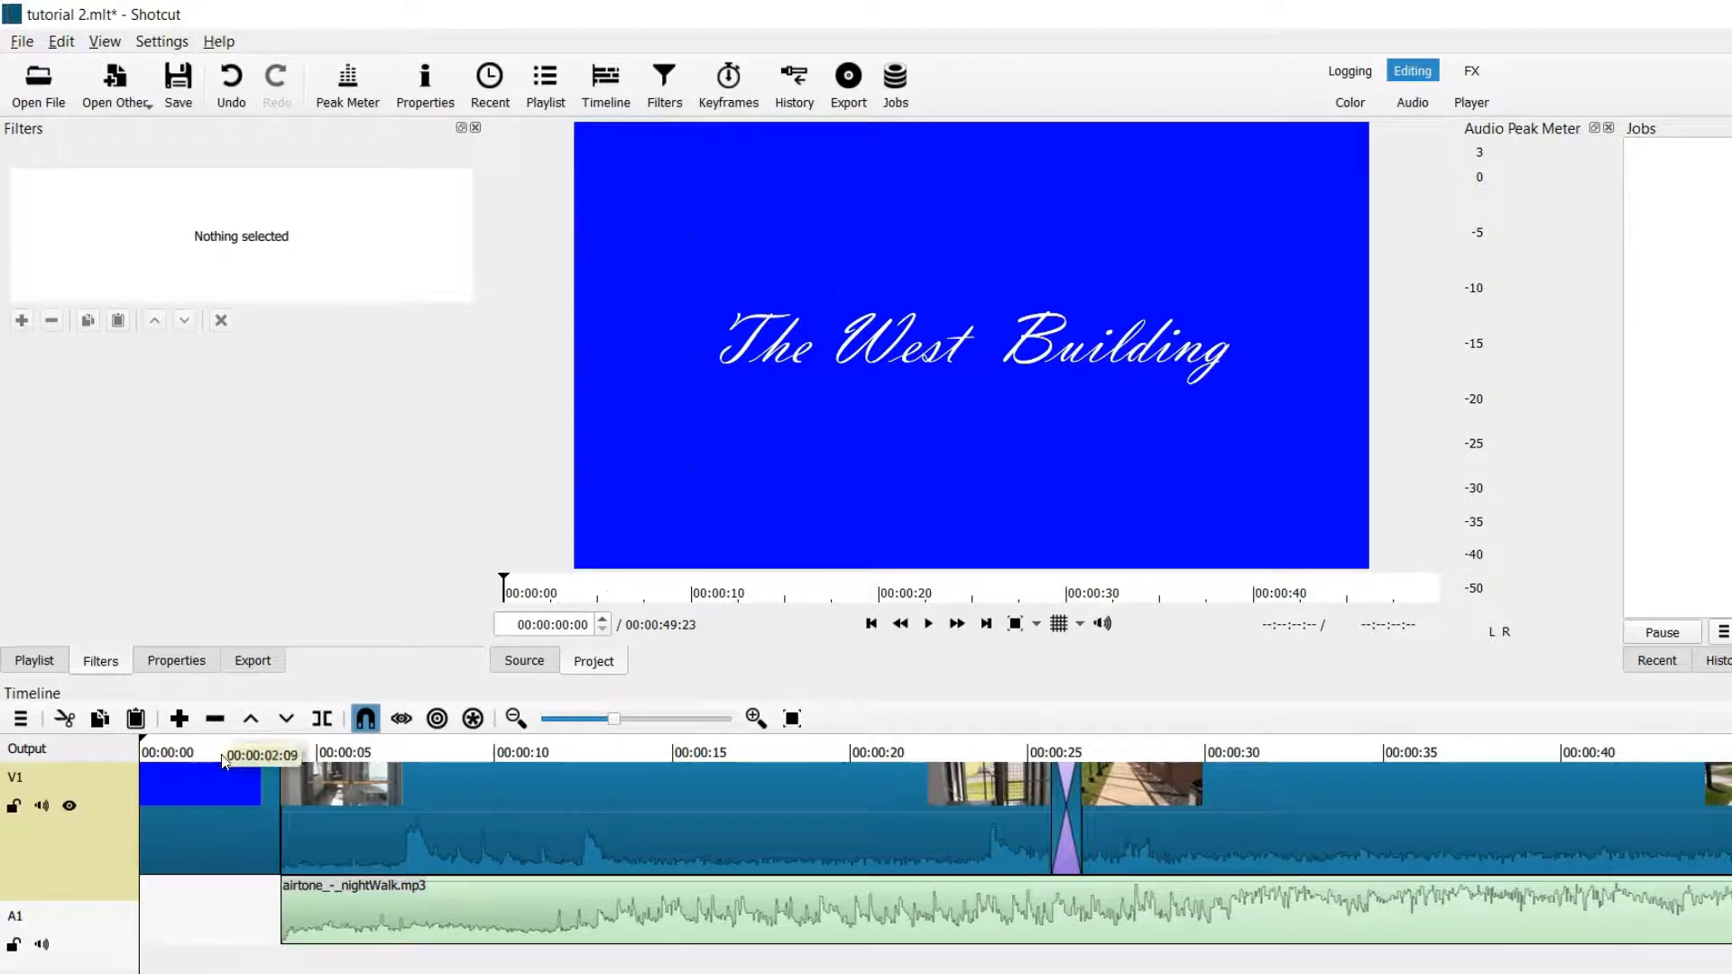
key(space)
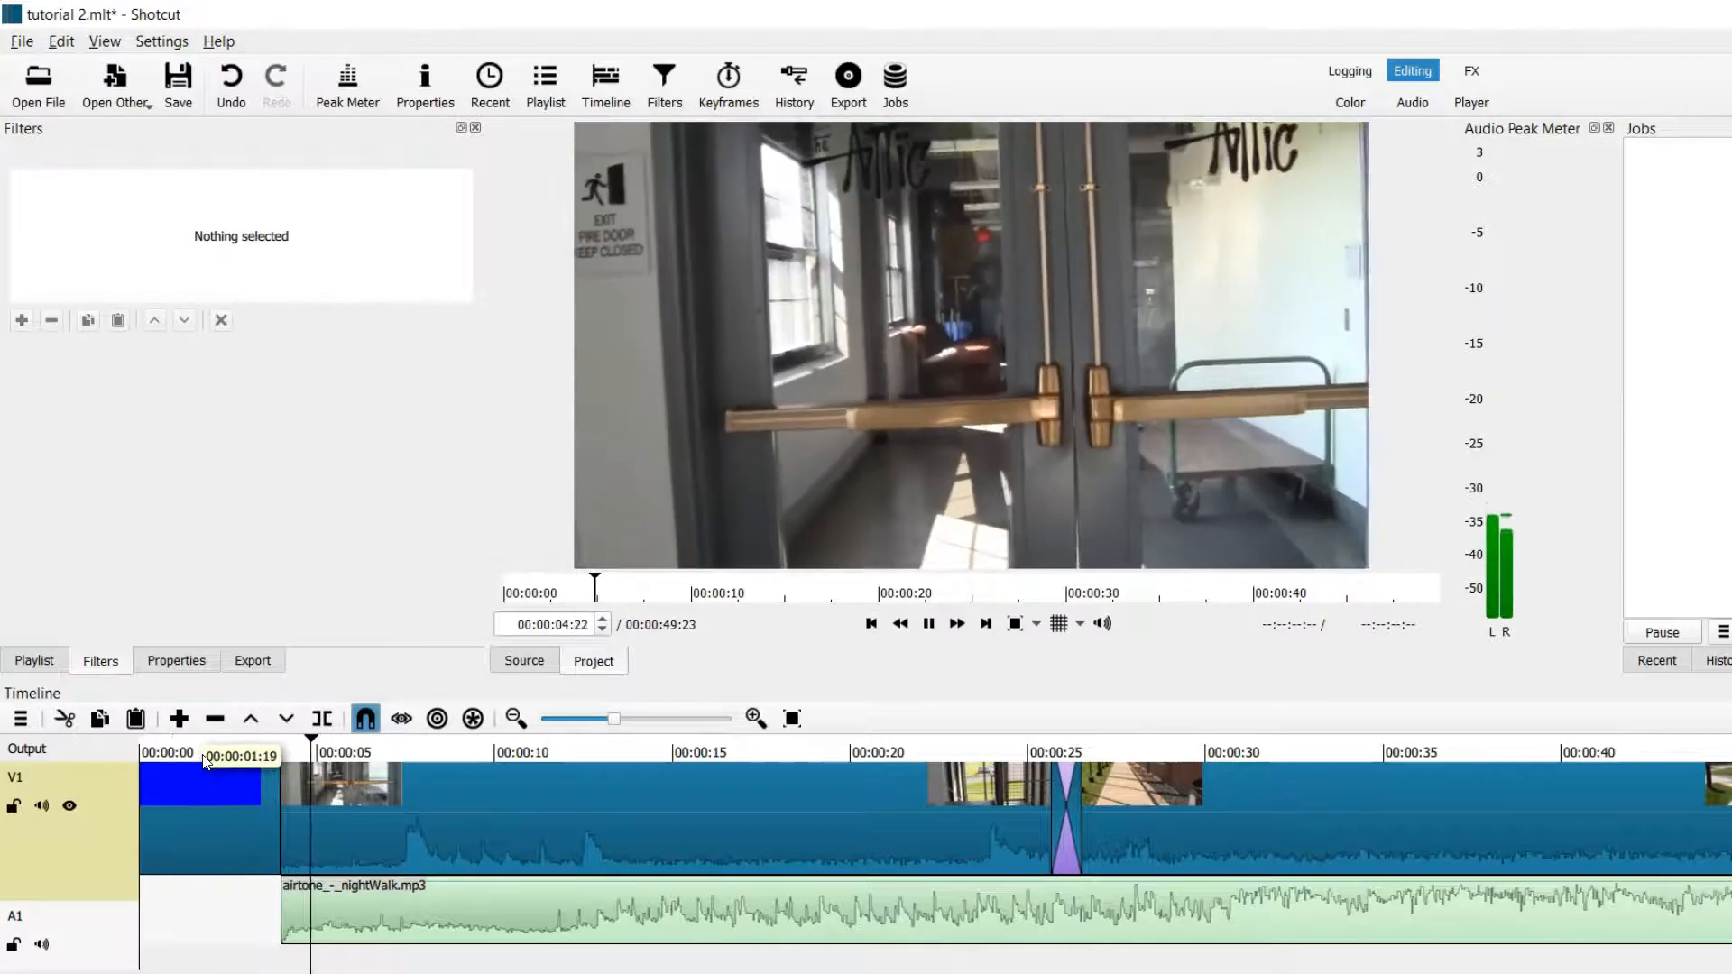
key(space)
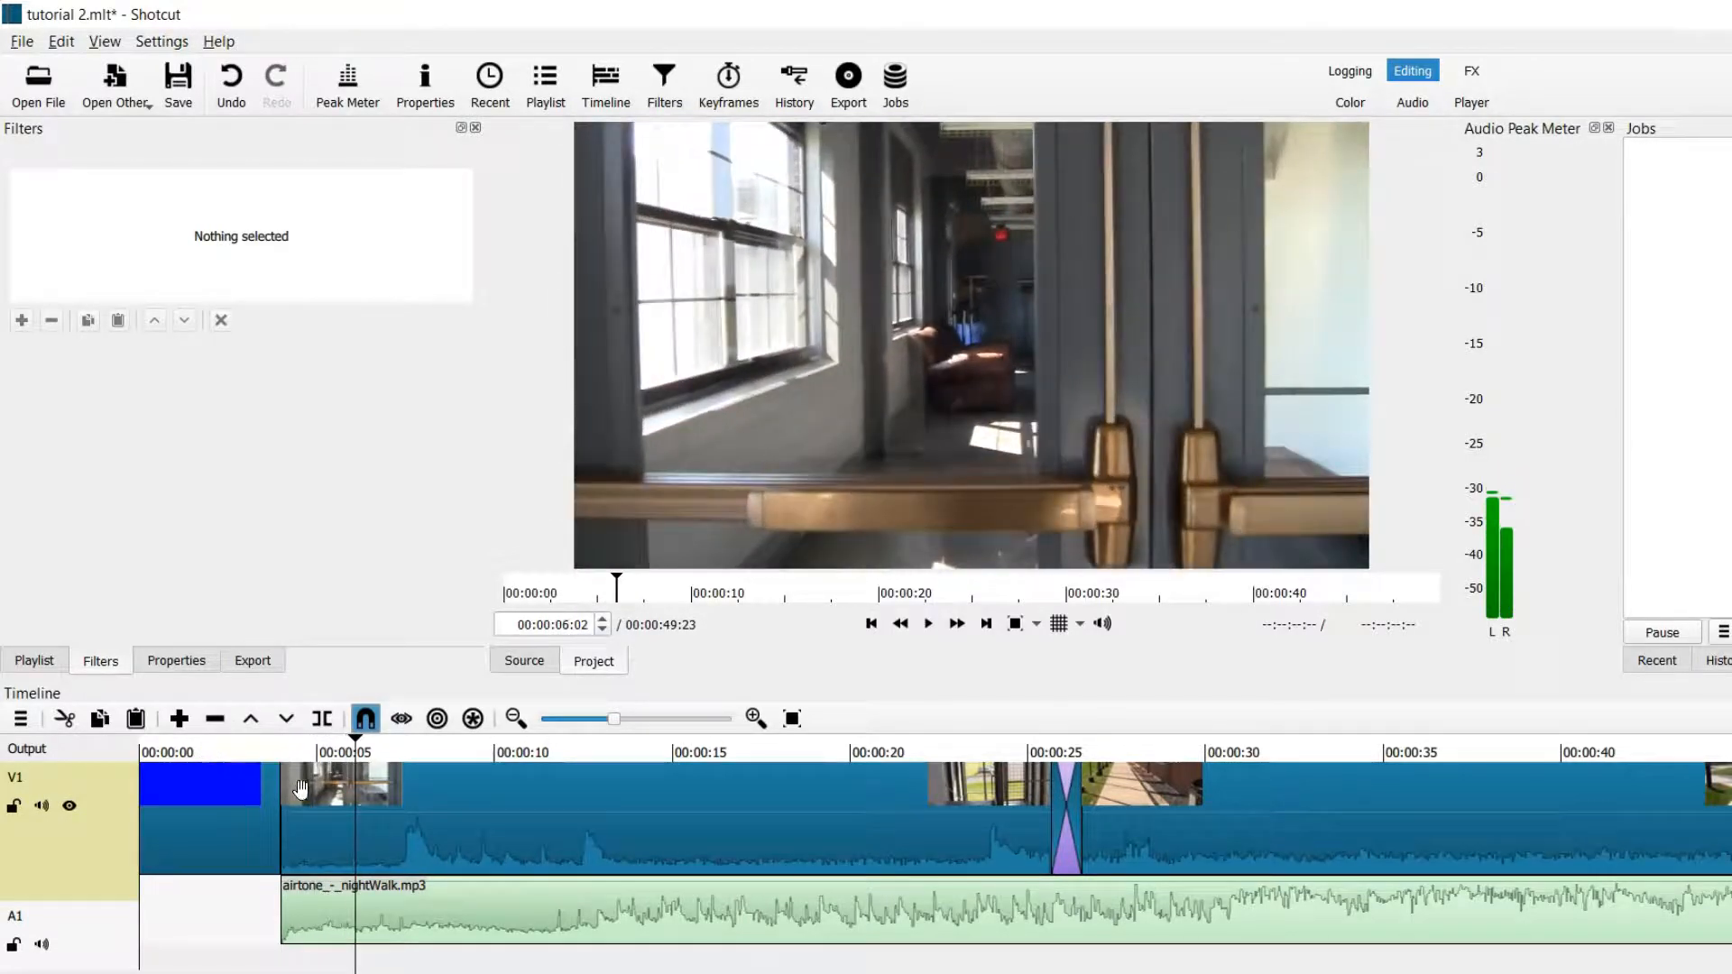
Overlap the title clip with the first video clip to create a transition, and remove the leading gap with ripple all tracks on
drag(228, 811, 249, 811)
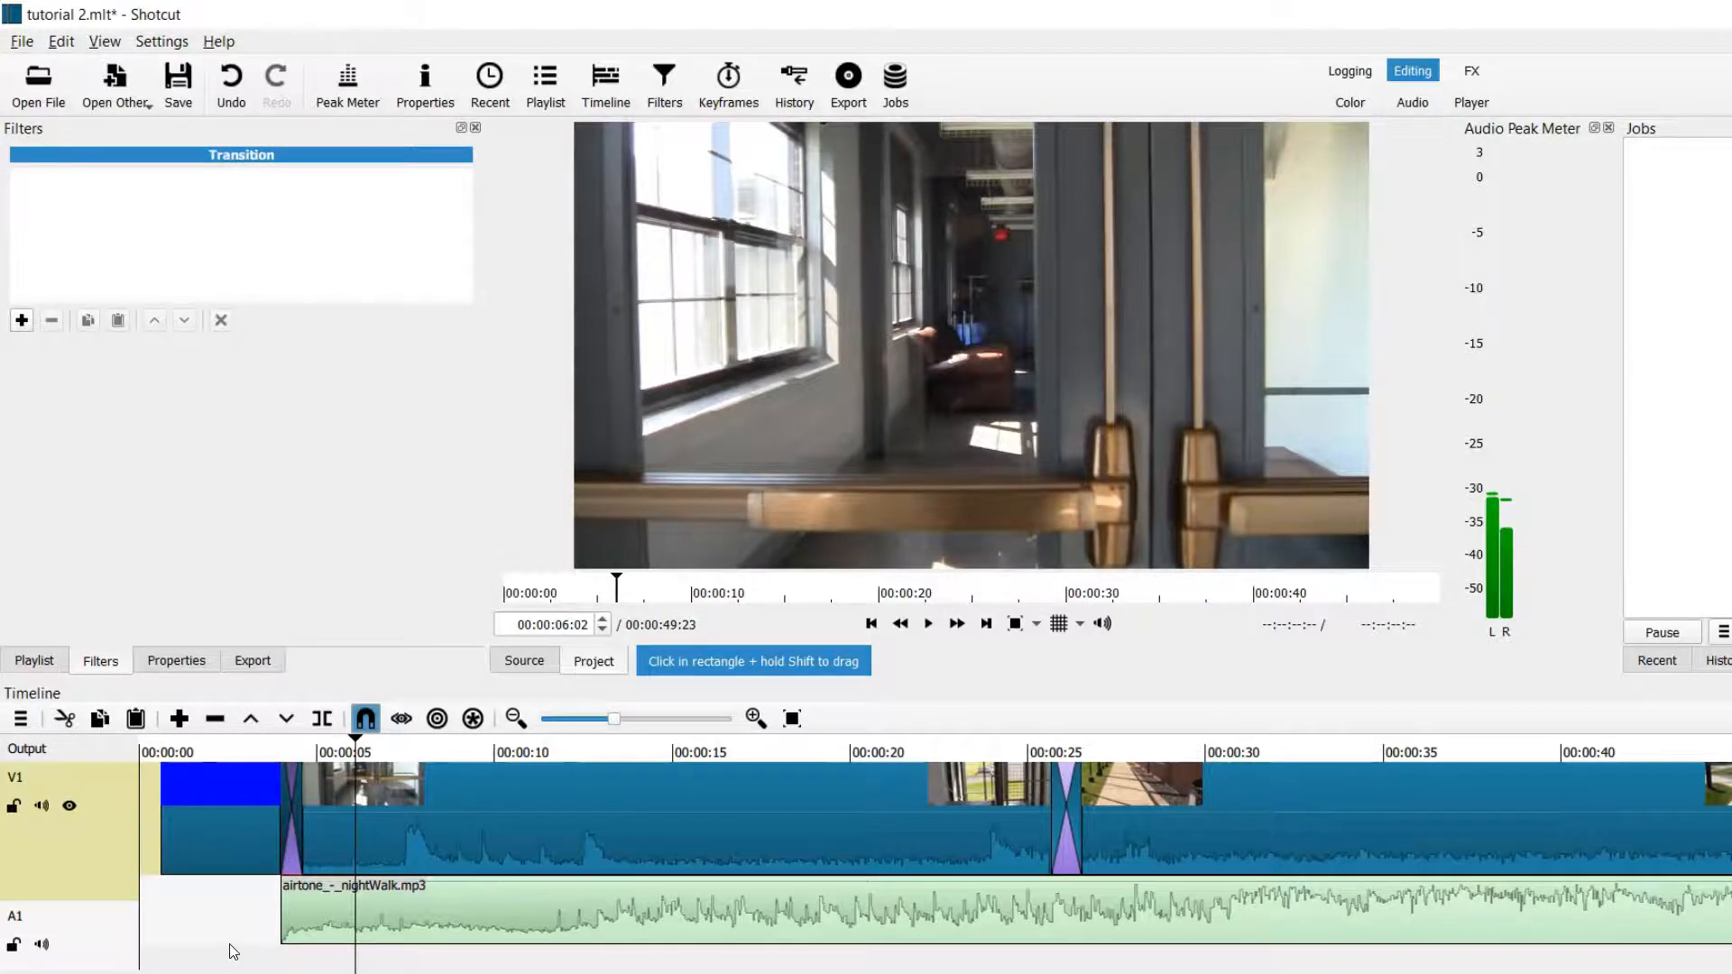
click(473, 719)
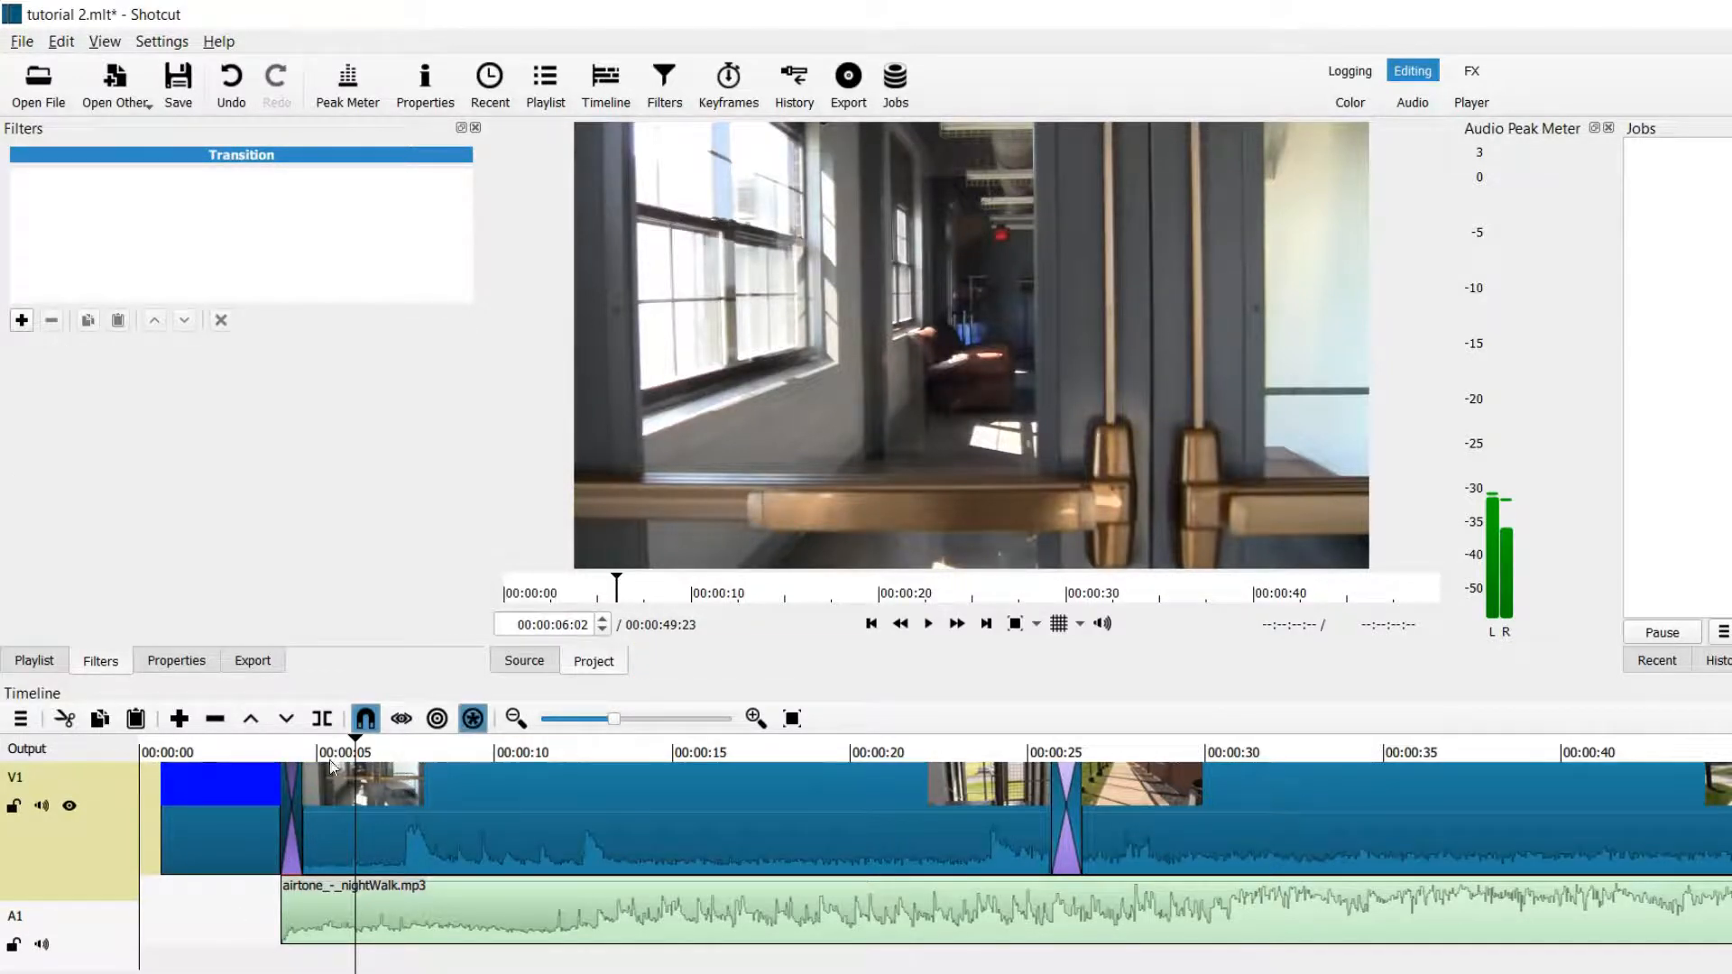
right_click(151, 839)
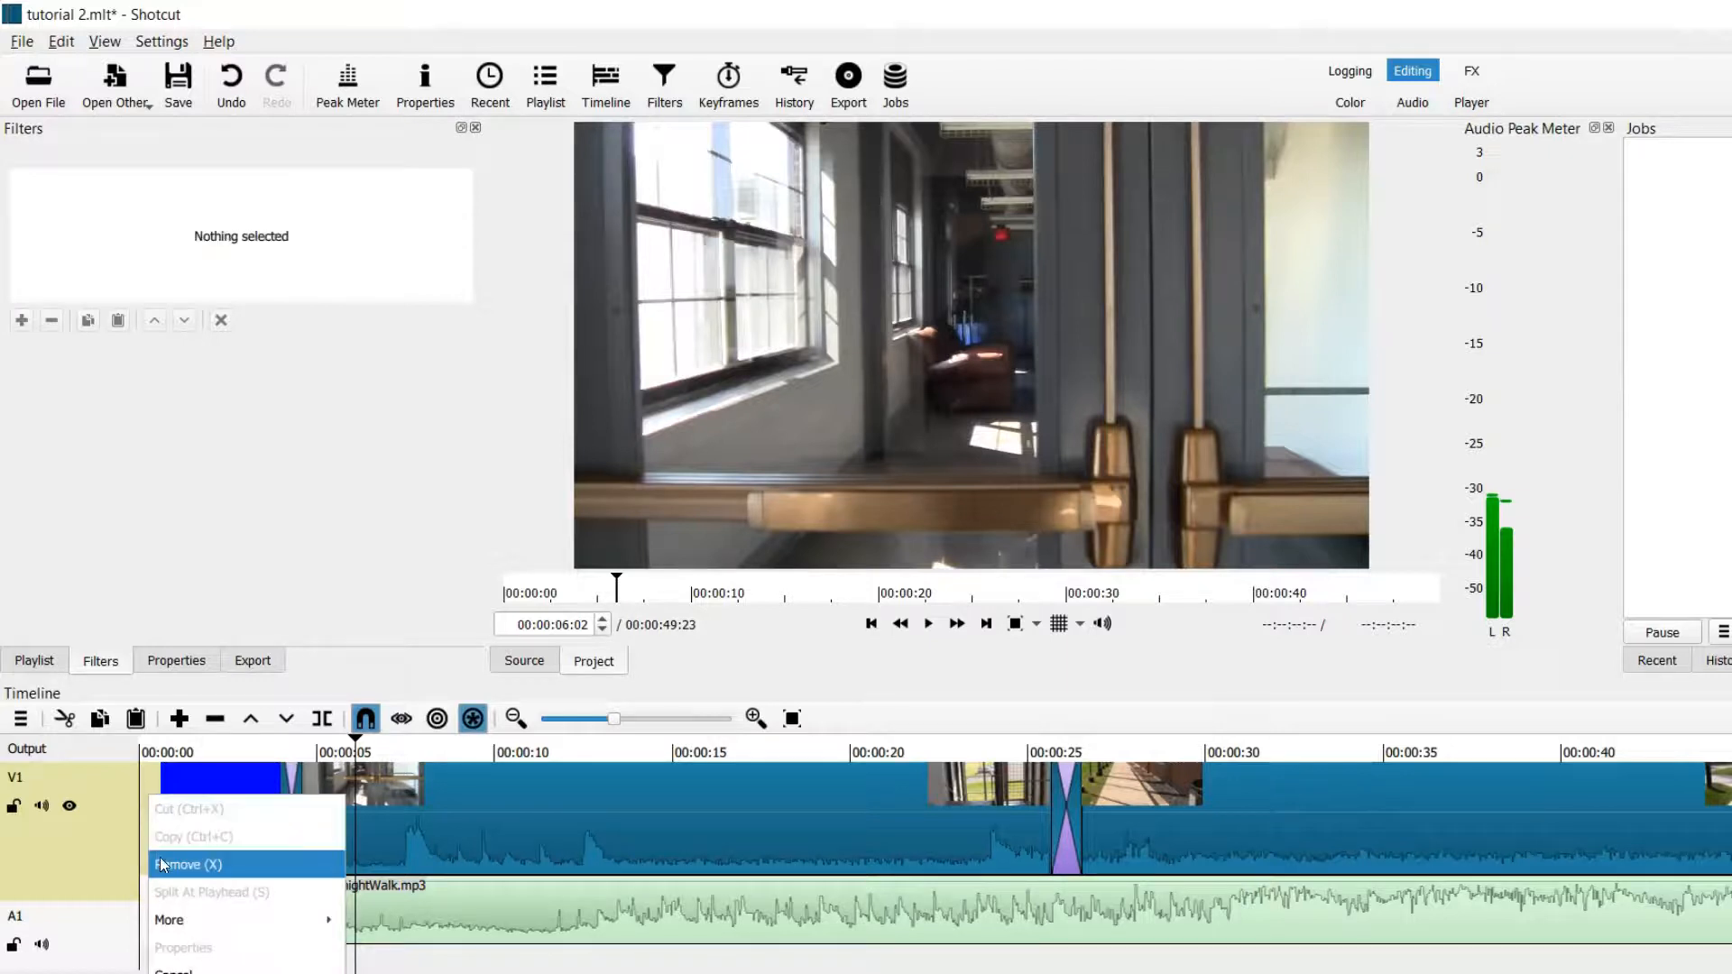
click(163, 868)
click(225, 749)
key(space)
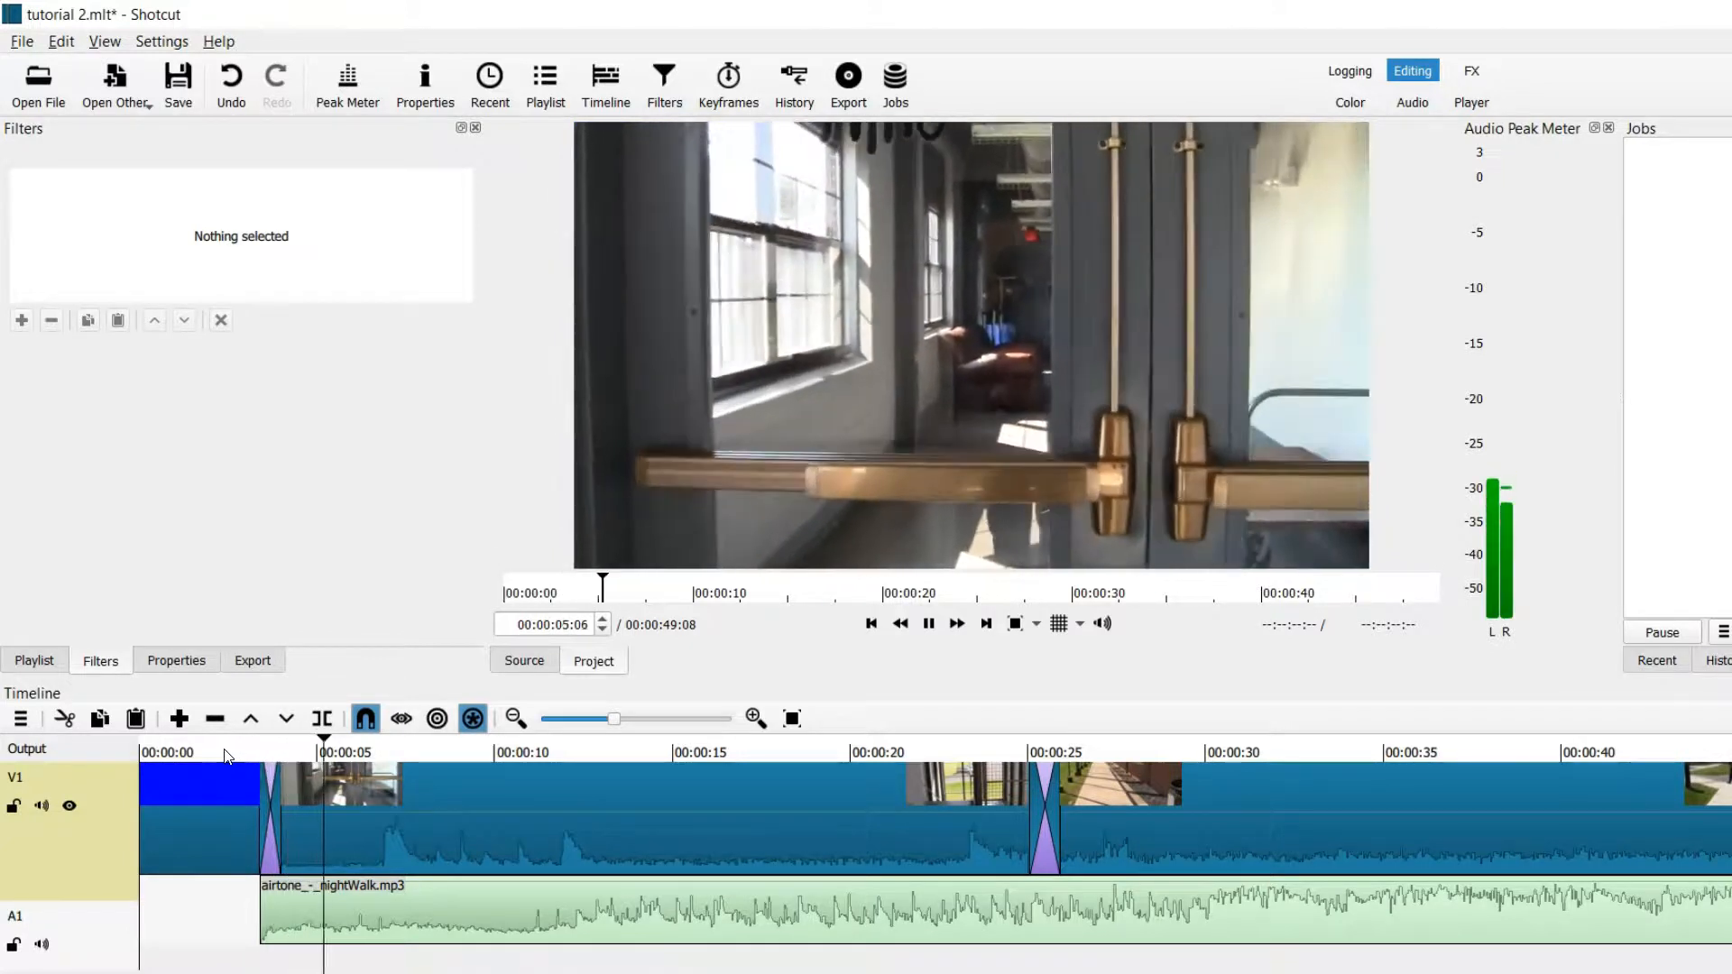
key(space)
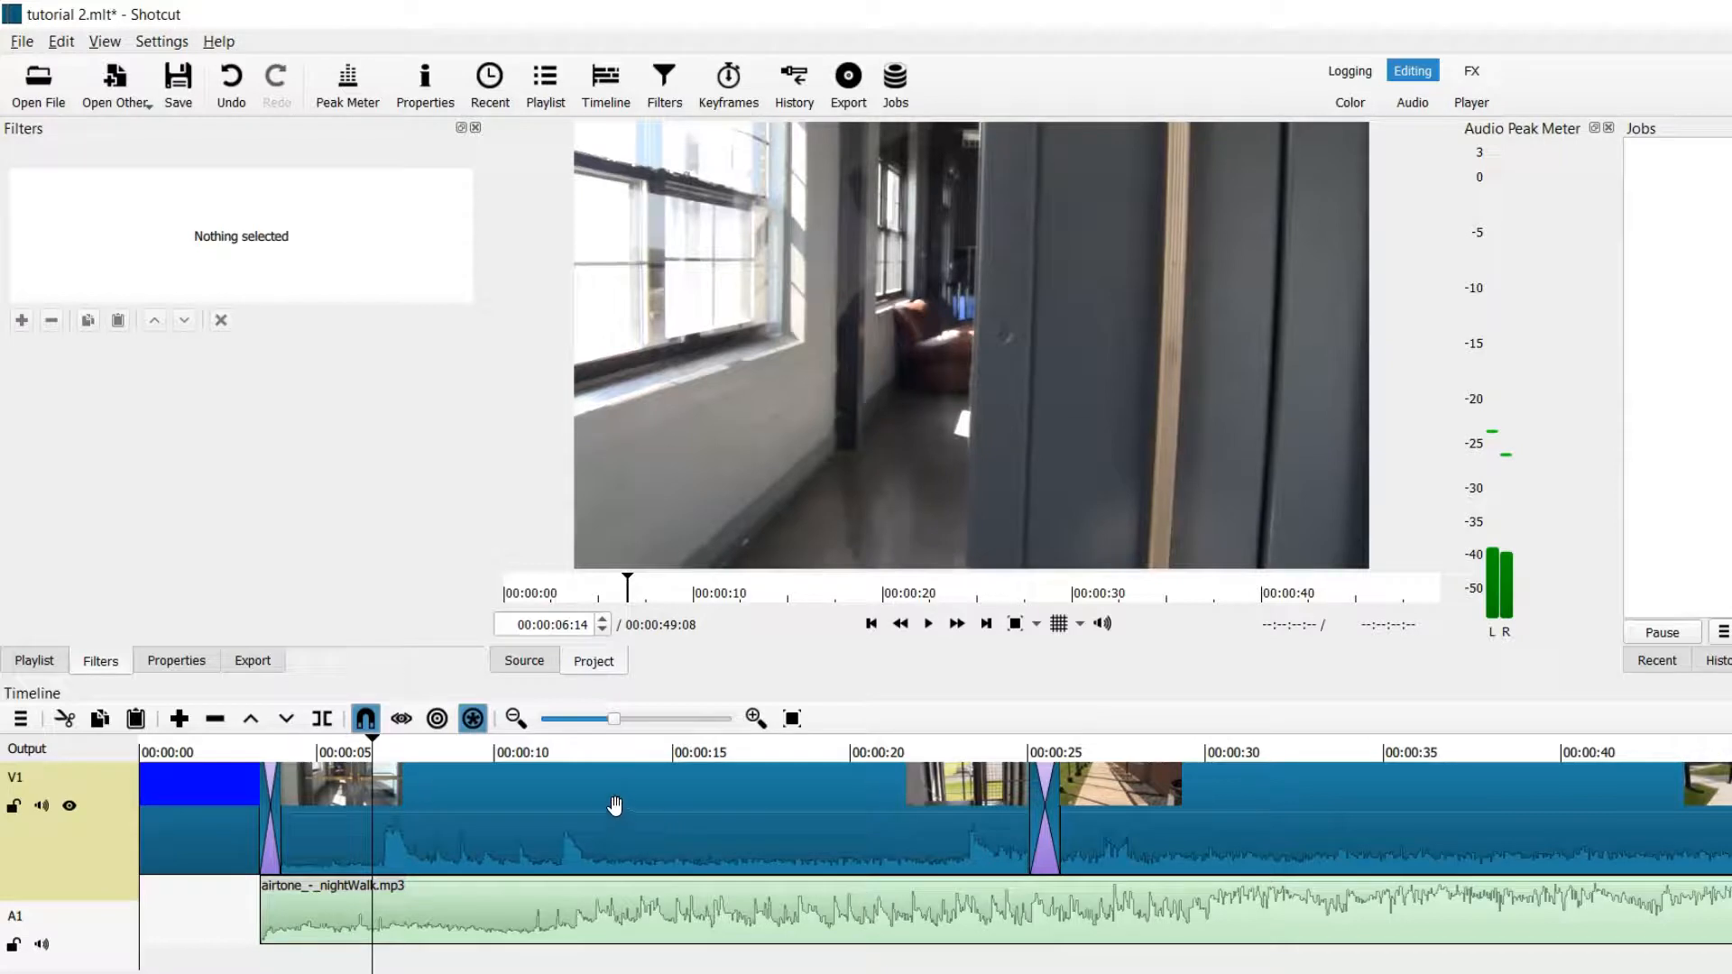
Move the playhead to 00:00:13:10 and add a second video track above V1
click(394, 750)
drag(400, 754, 615, 773)
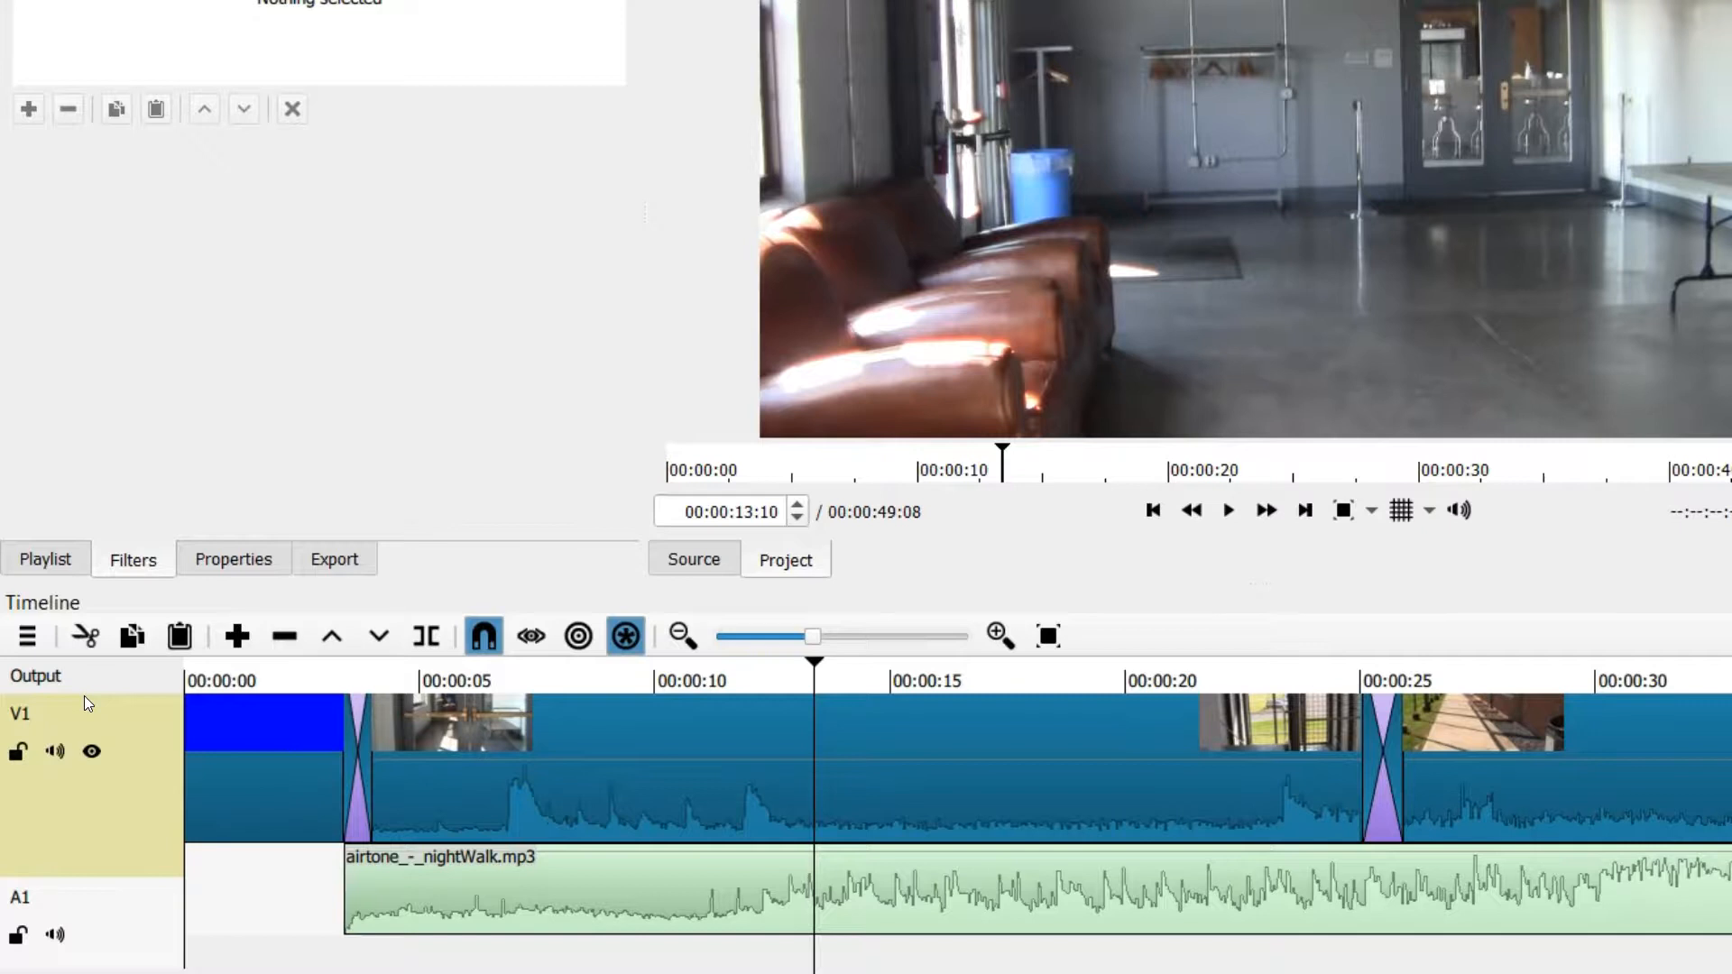
click(46, 641)
mouse_move(88, 657)
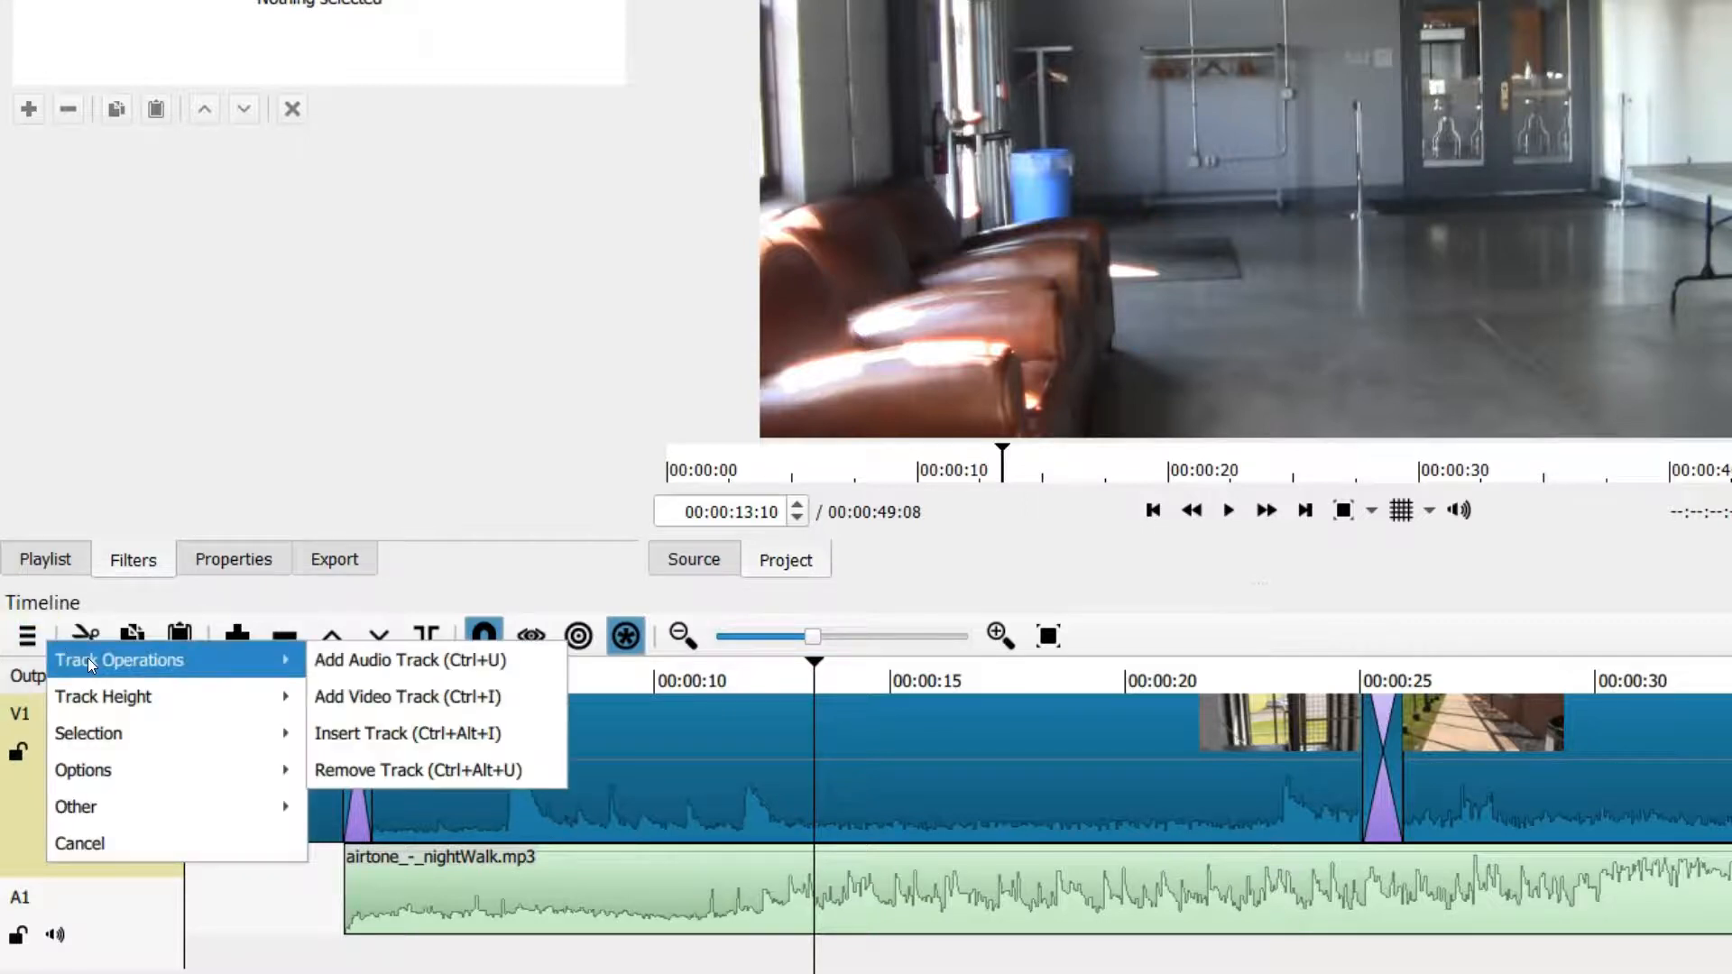
click(343, 699)
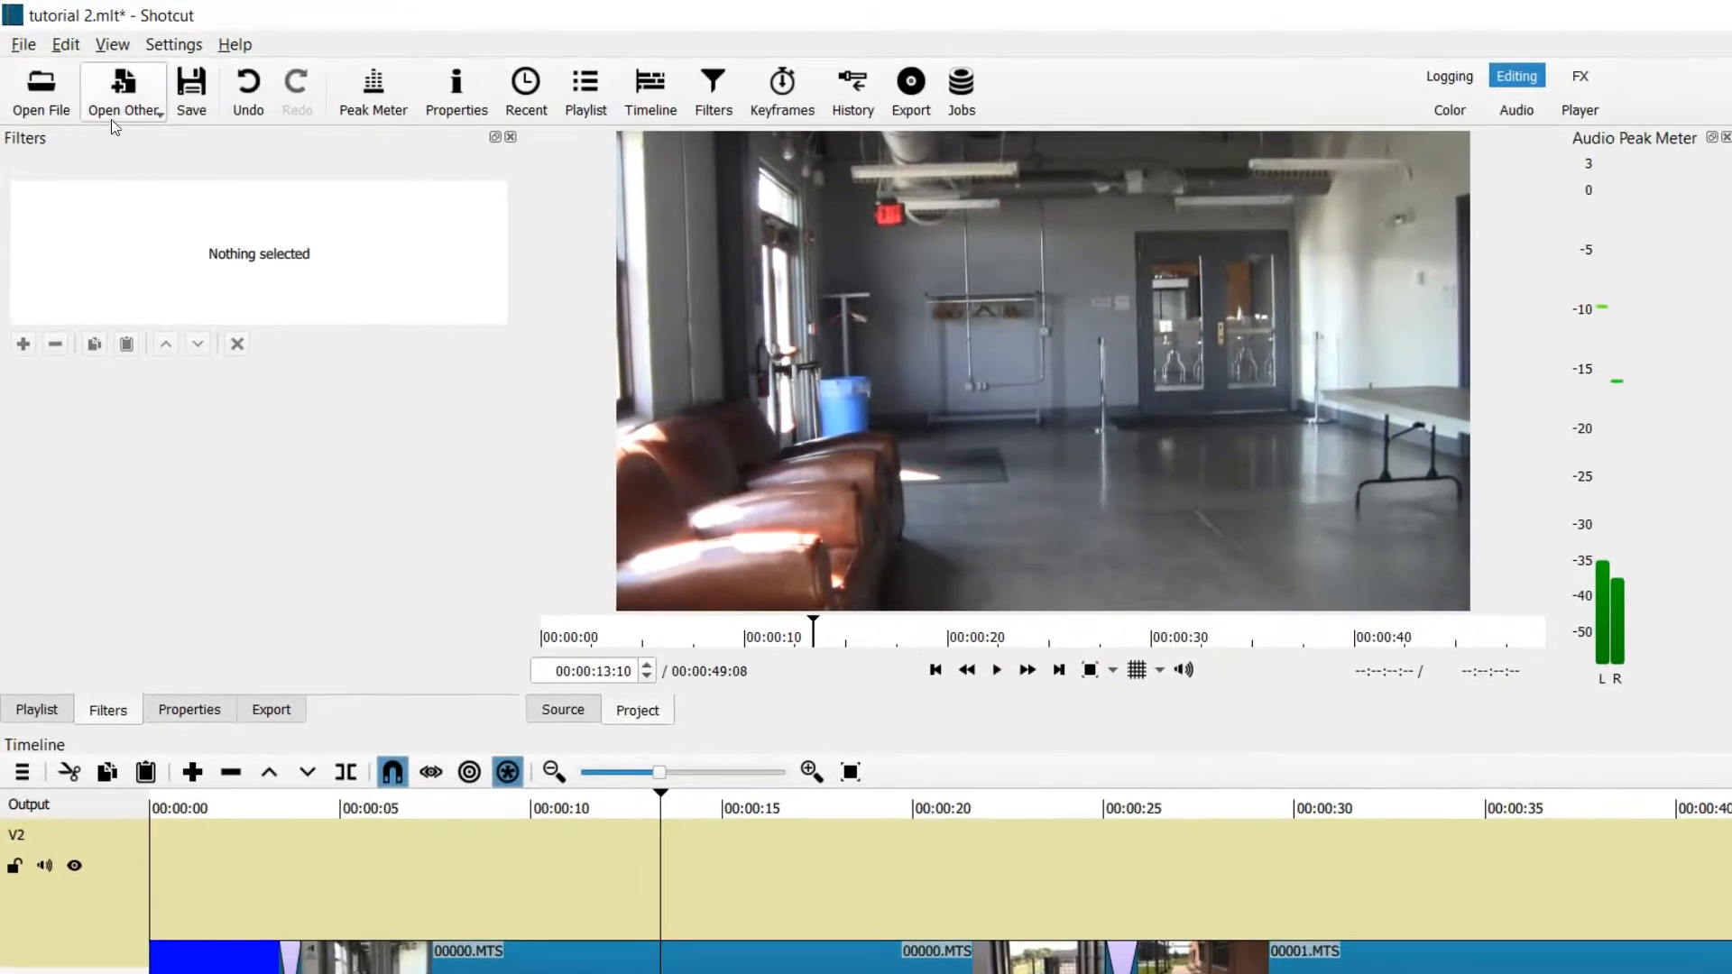
Create a text clip reading "Leaving the Building" with a transparent background and nudge its text box up to position 0, 808
click(156, 110)
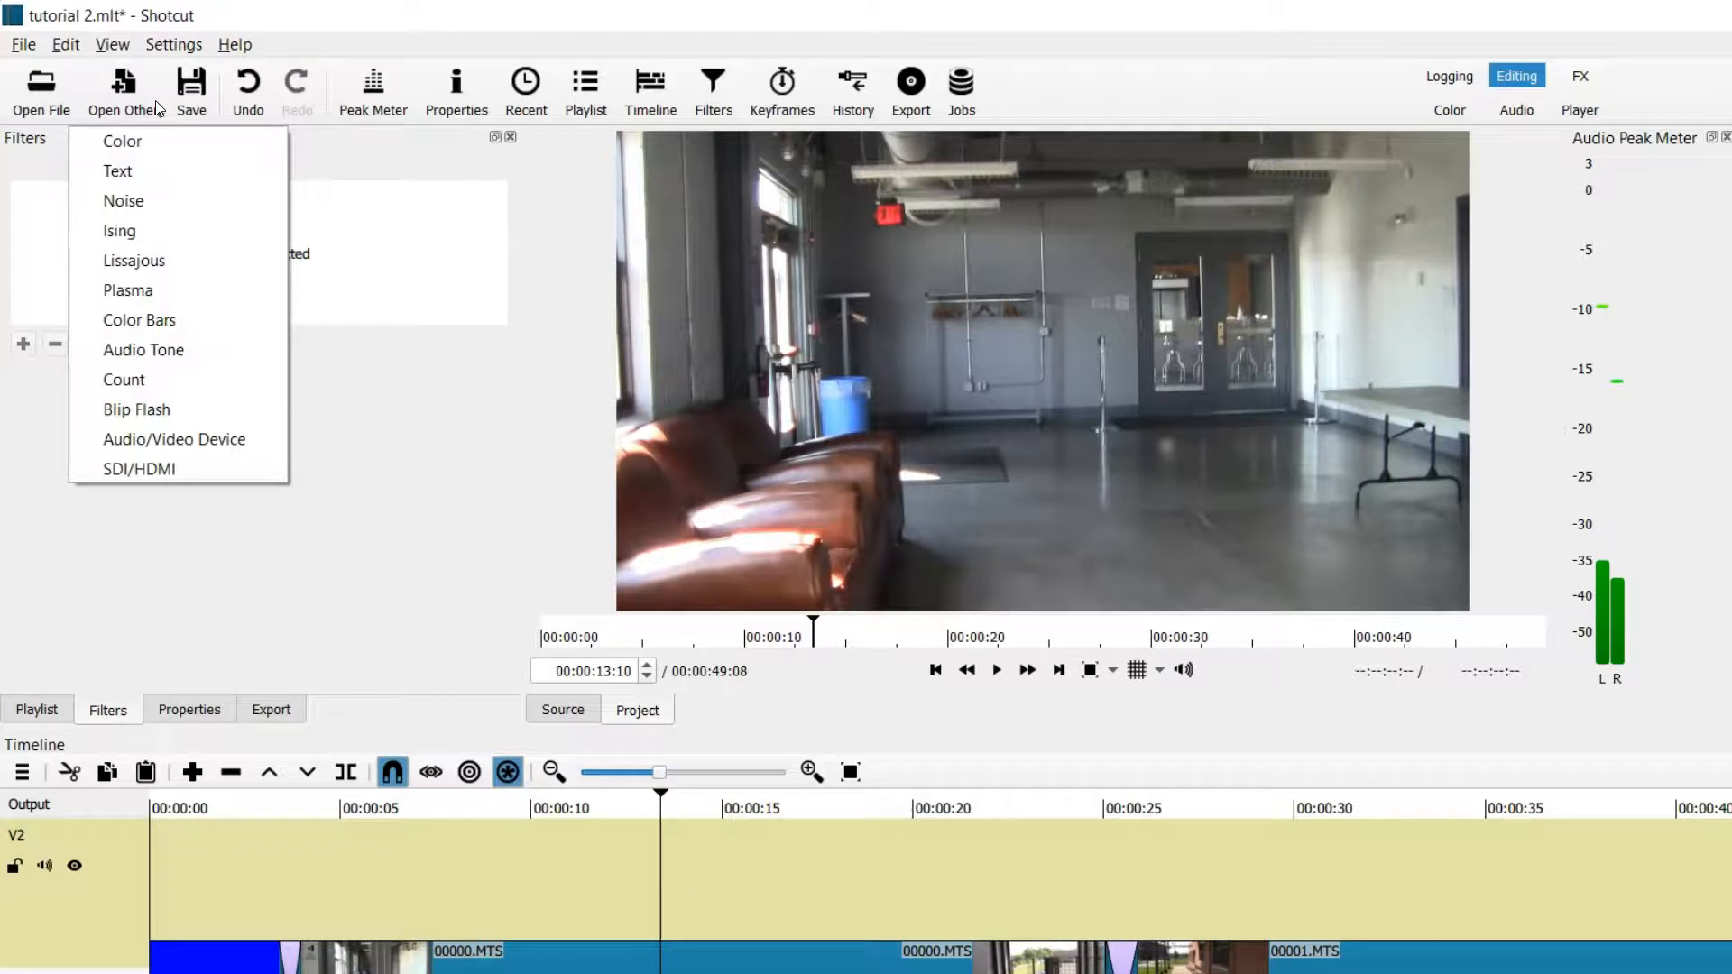
click(151, 178)
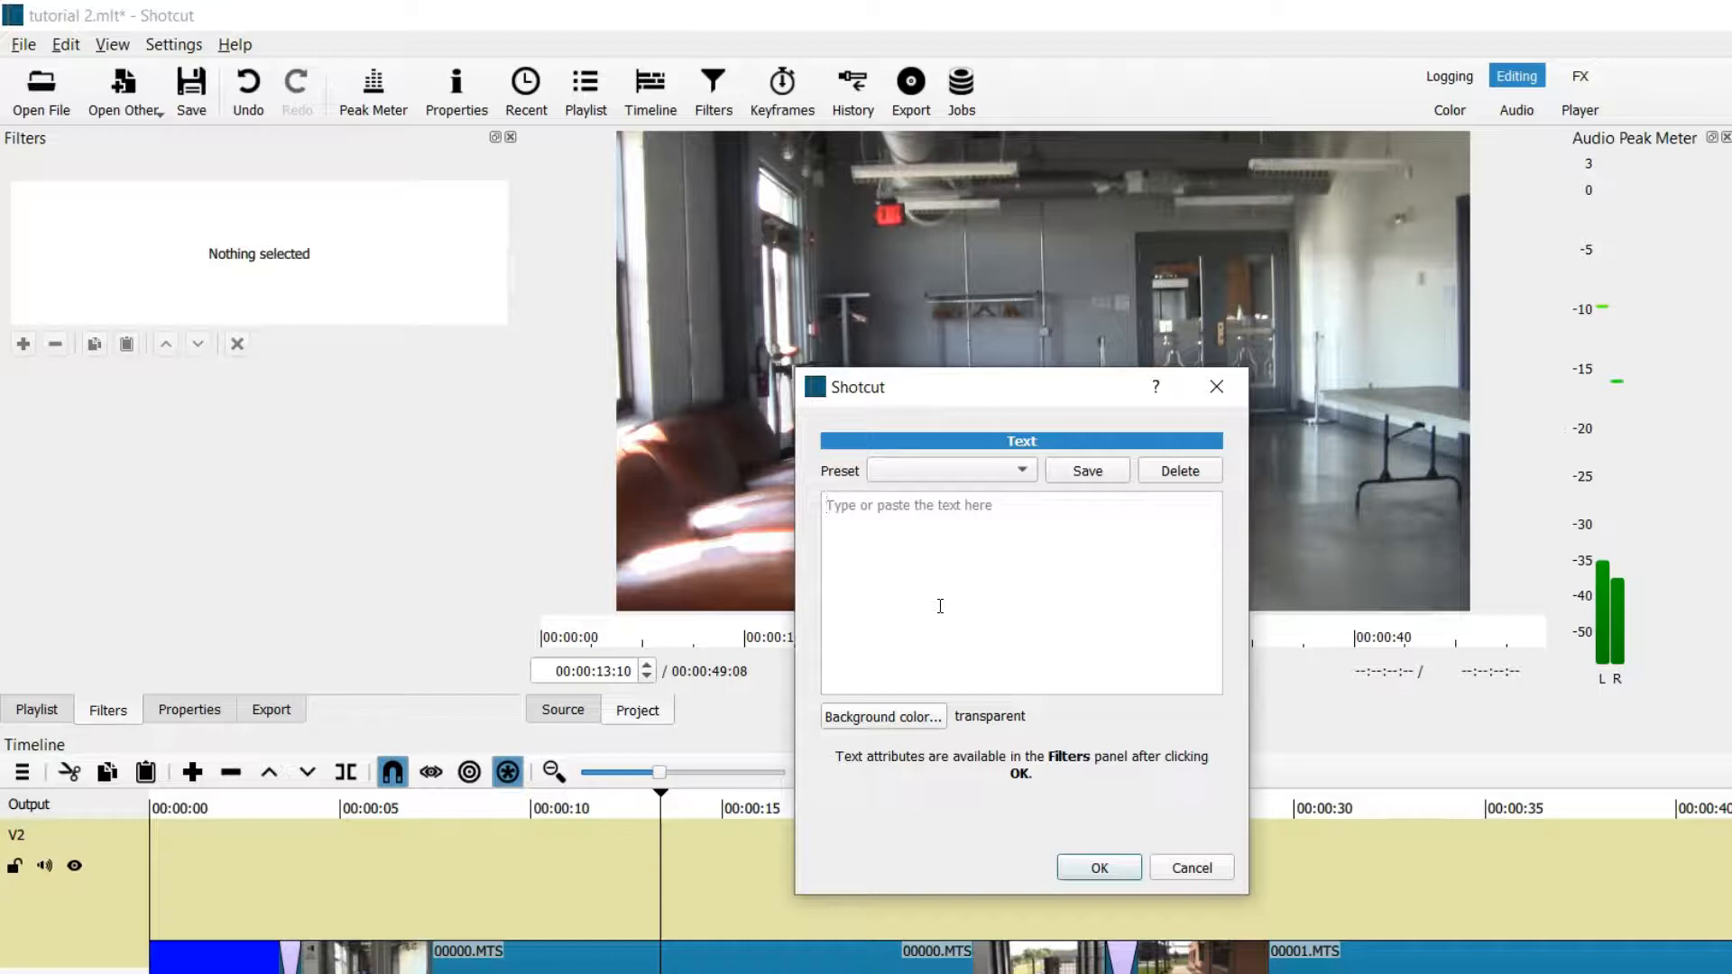
text(Leaving the Building)
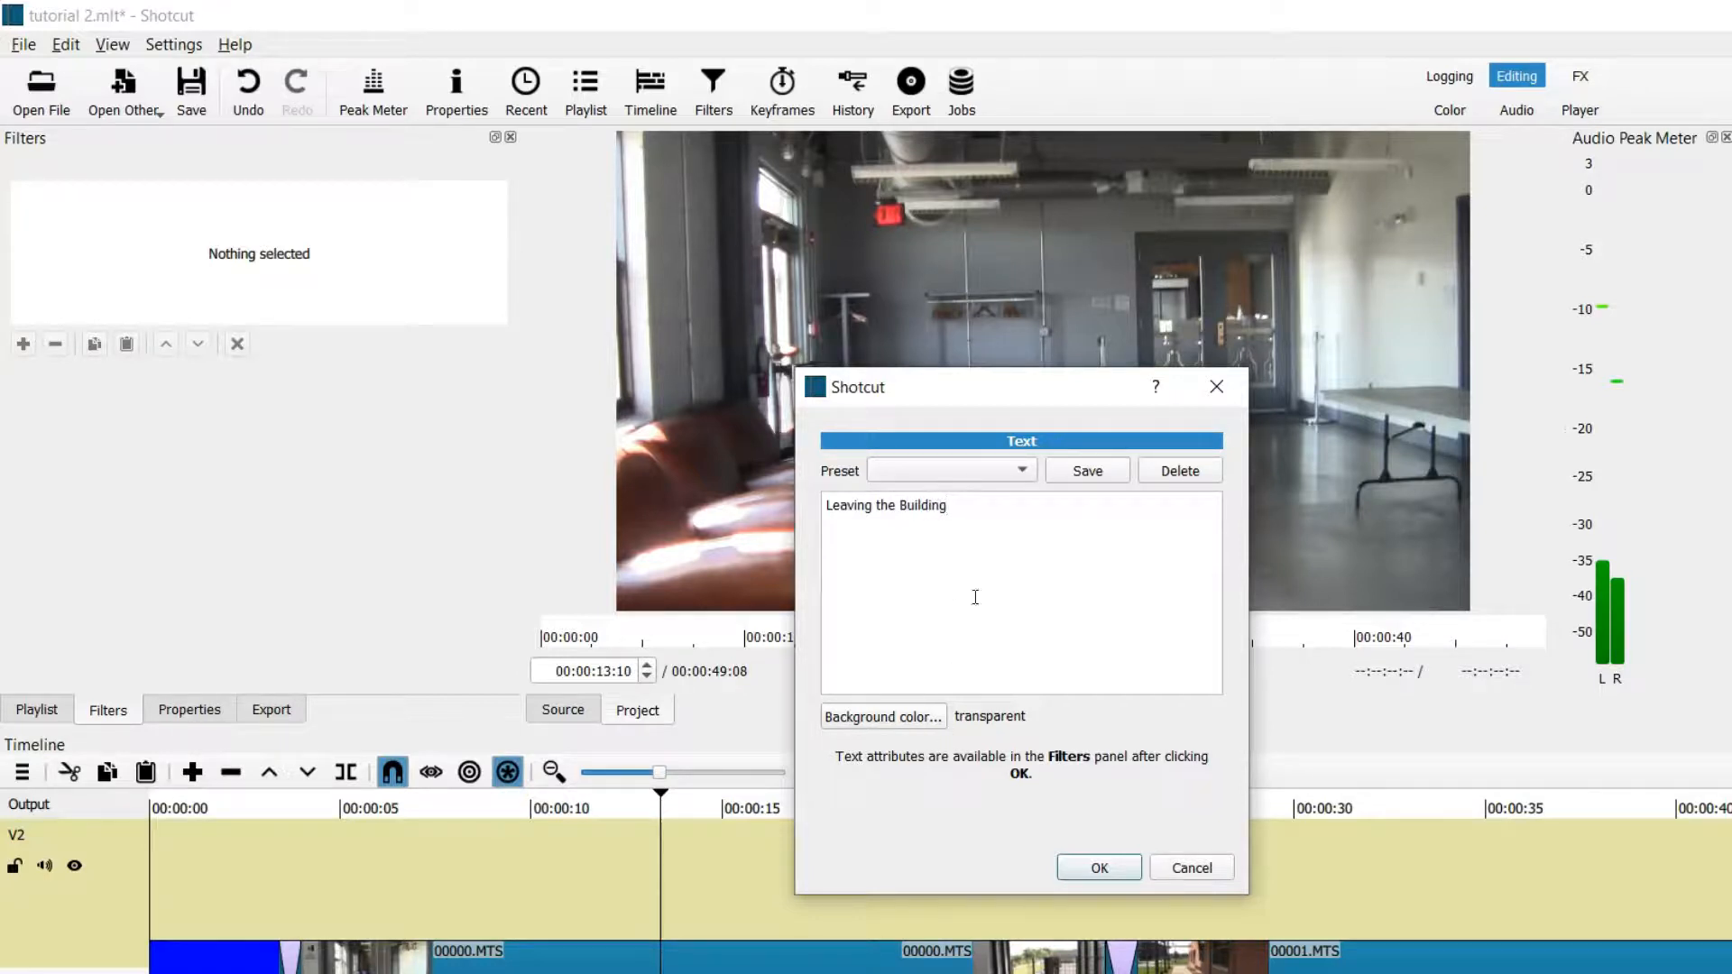
click(1110, 868)
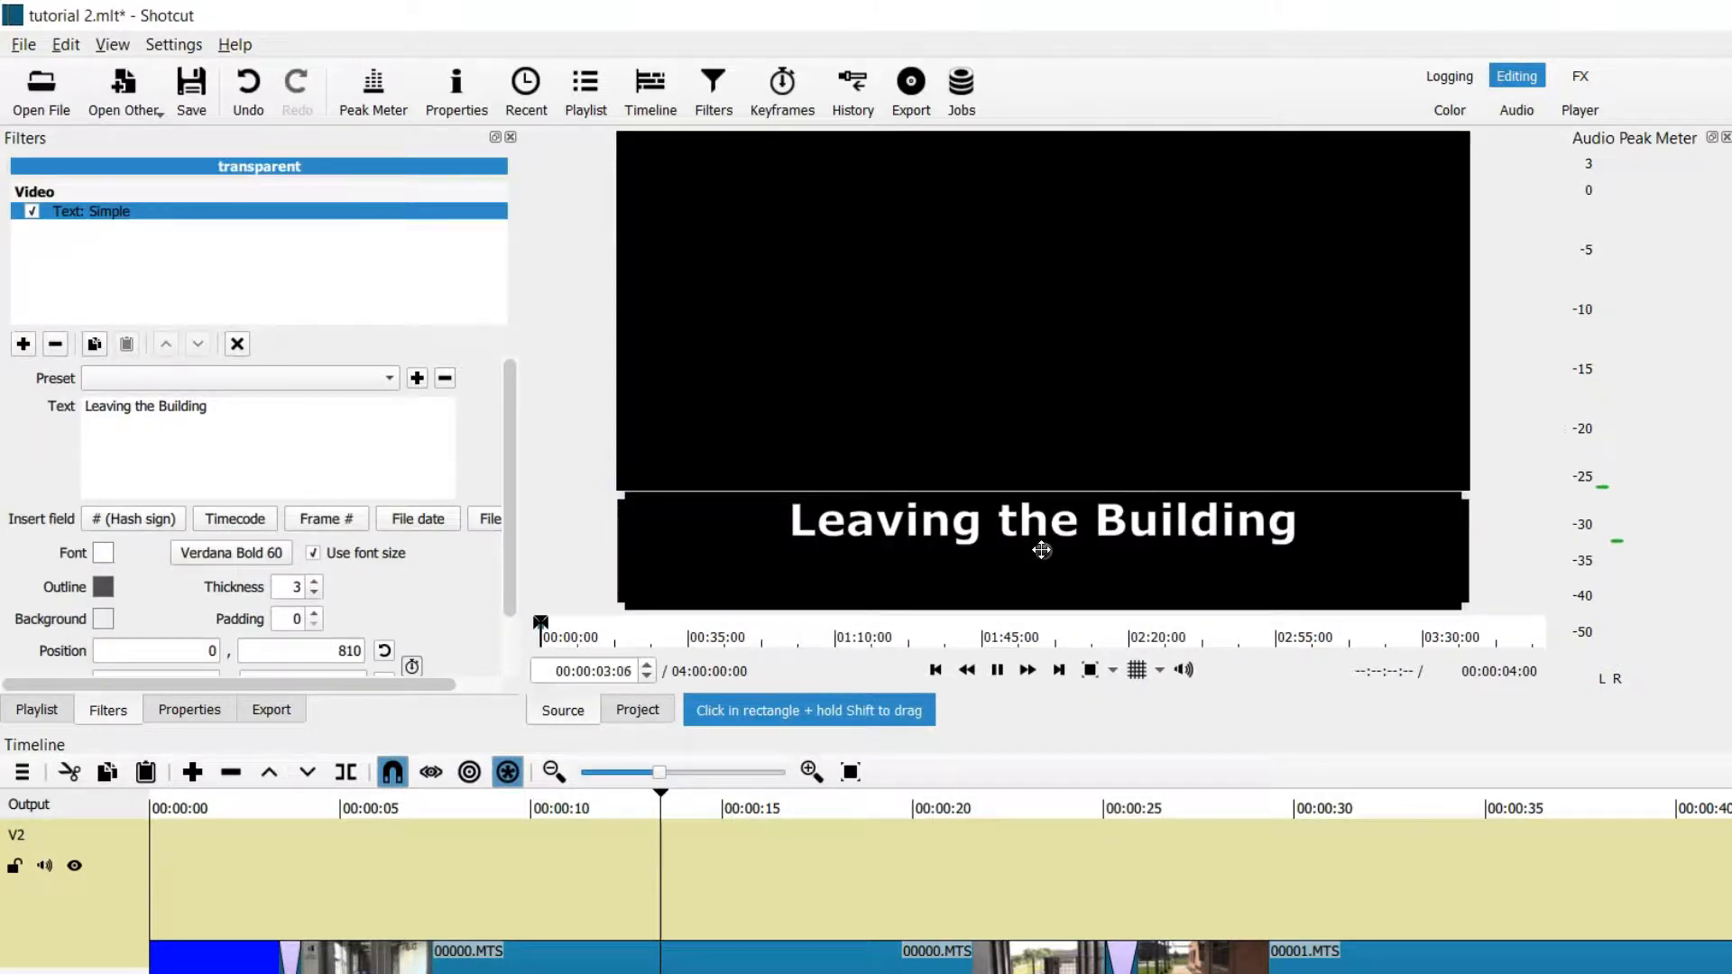
key(space)
drag(1045, 552, 1046, 546)
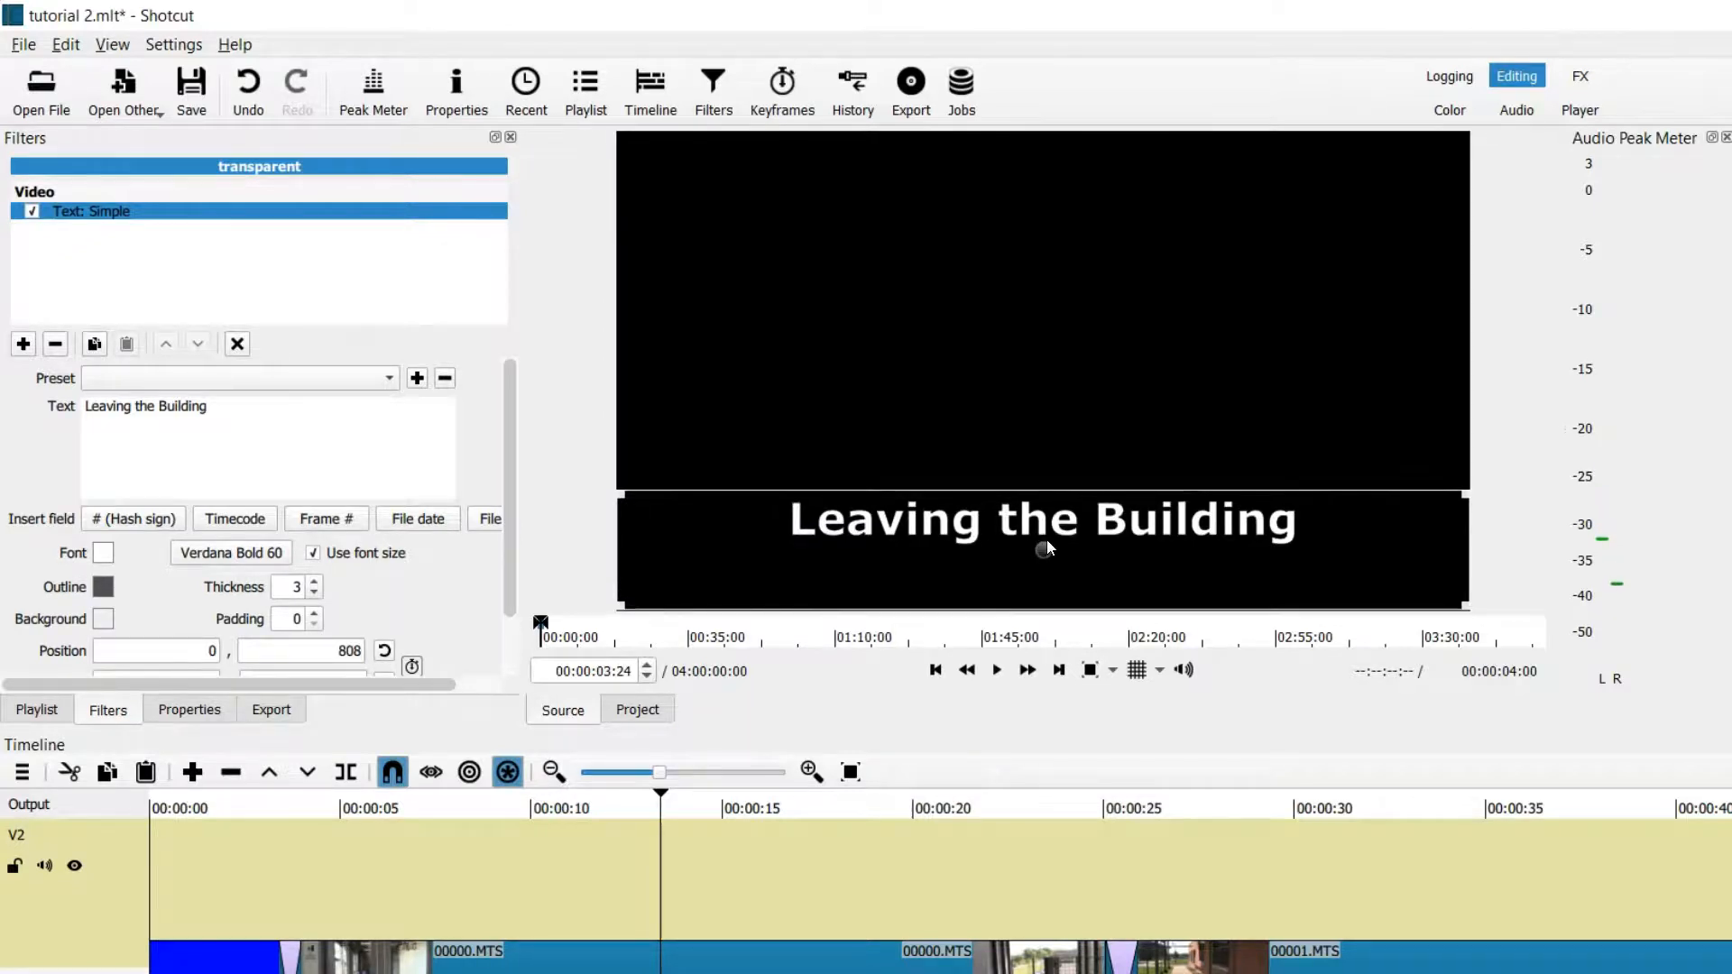
Turn off the fixed font size for the caption, shrink its text box, and move it to about position 917, 896
click(313, 553)
drag(622, 605, 1053, 537)
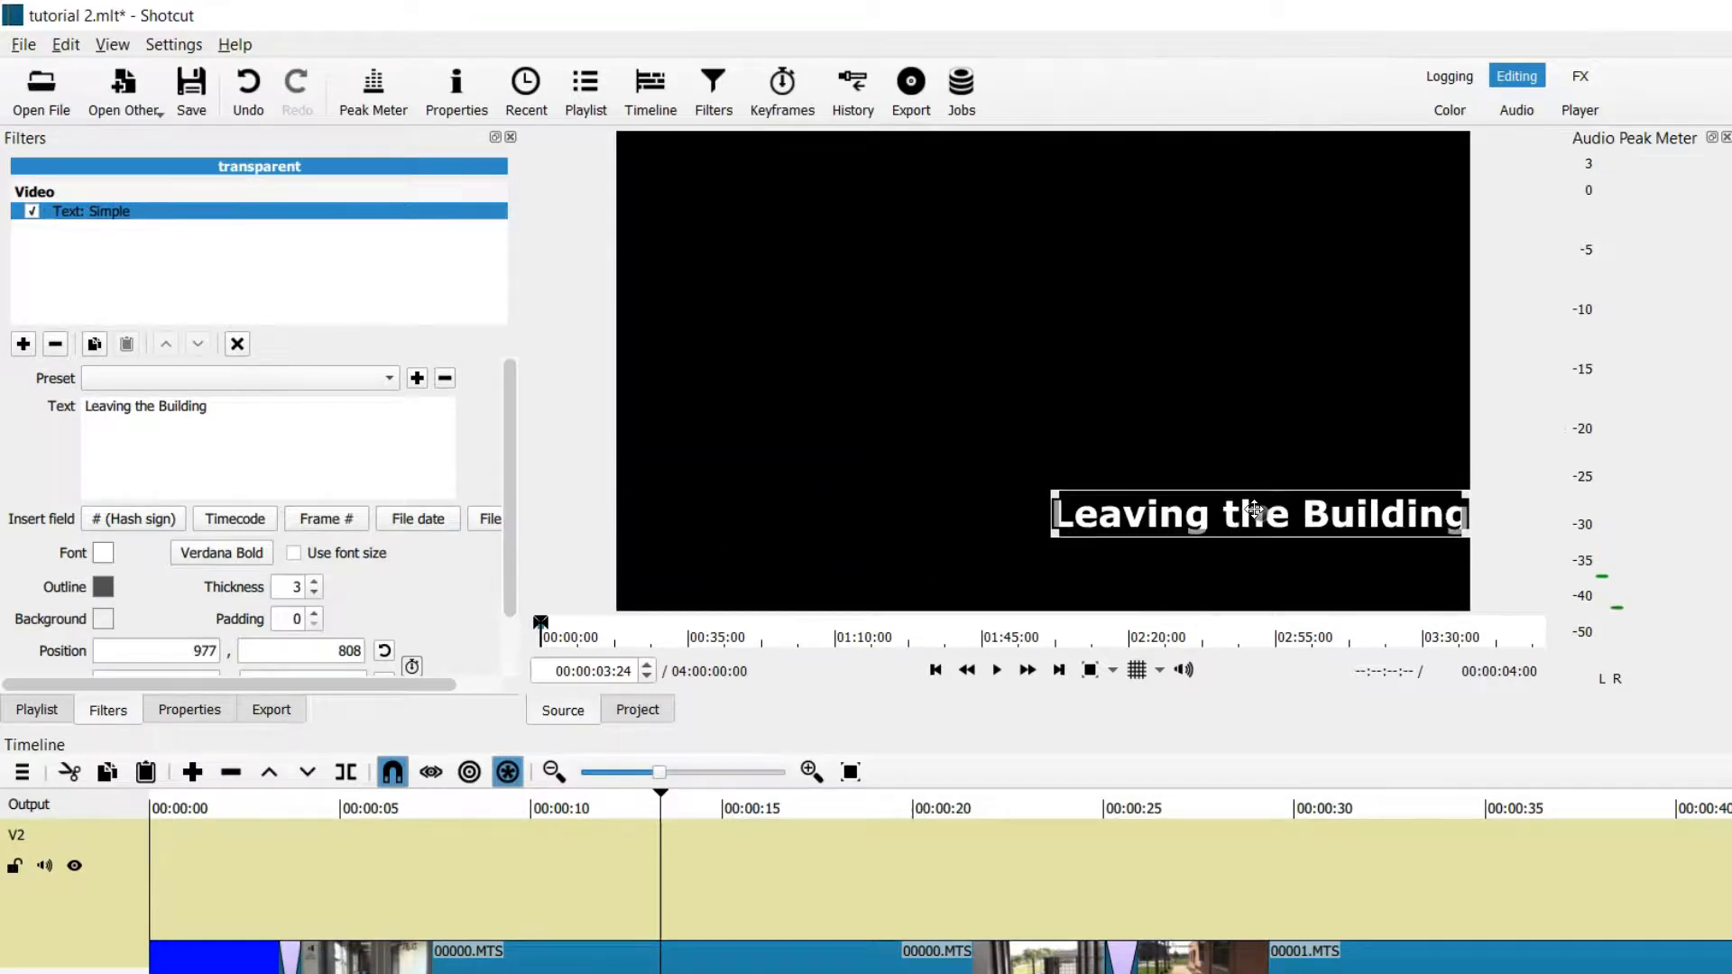
drag(1254, 510, 1223, 561)
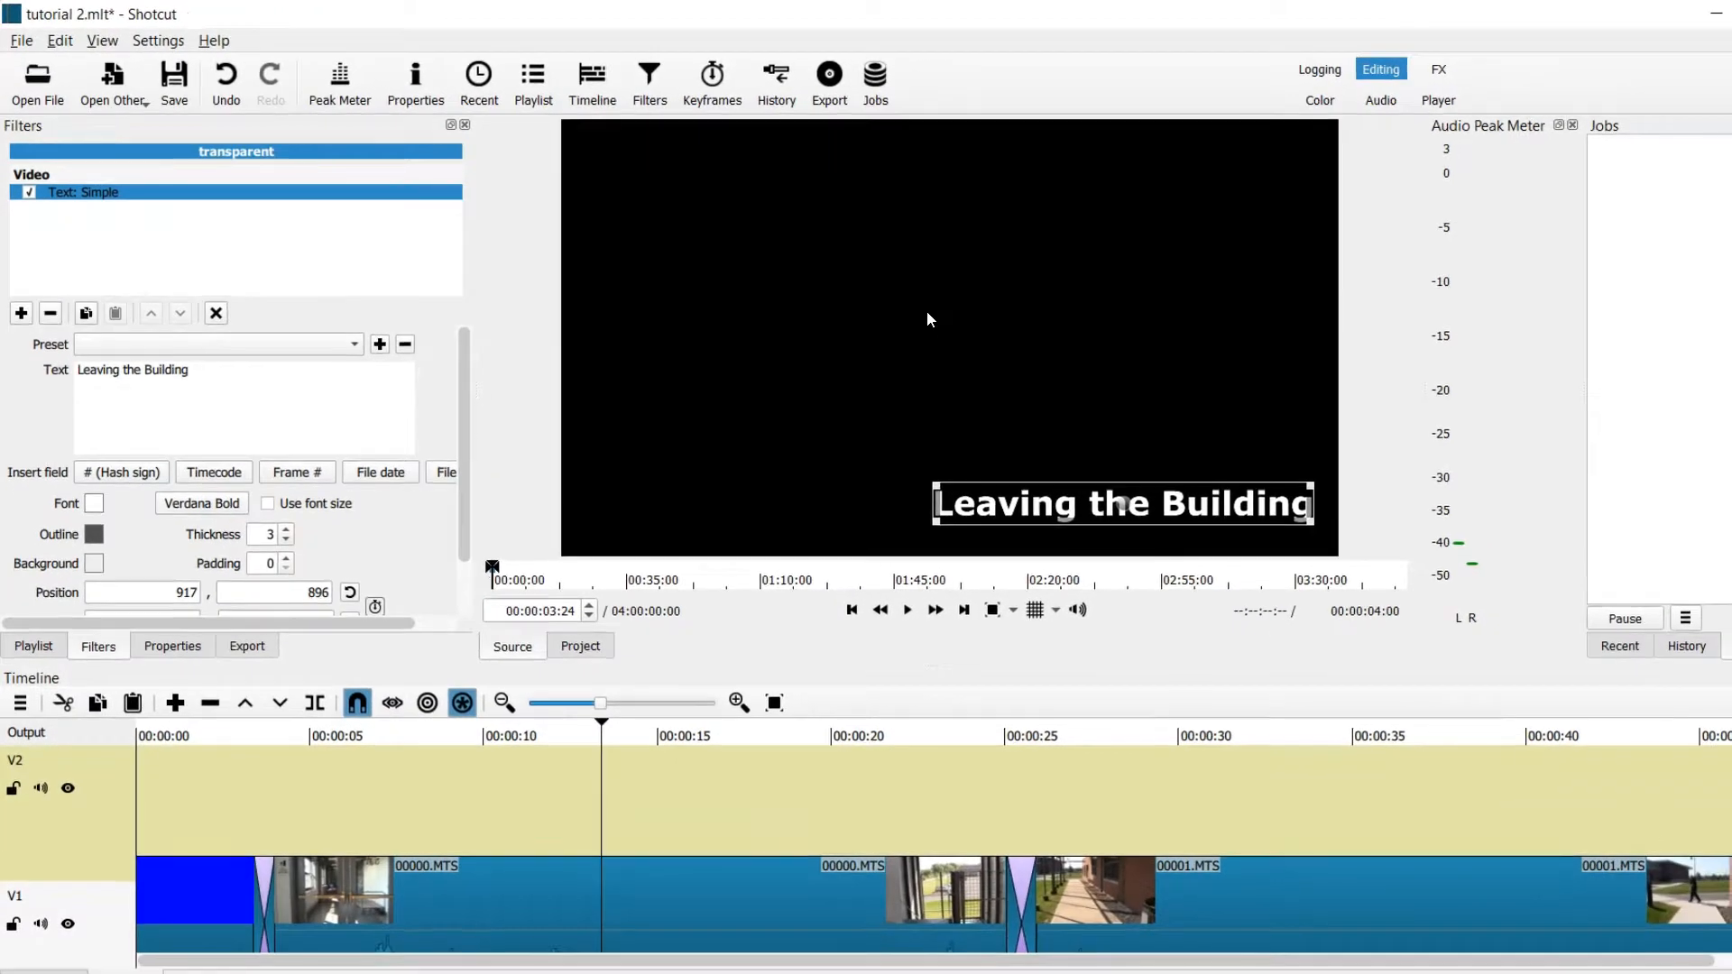
Place the caption clip on V2 at about 00:00:10:18 and play the section from 00:00:09:21
drag(874, 356, 511, 758)
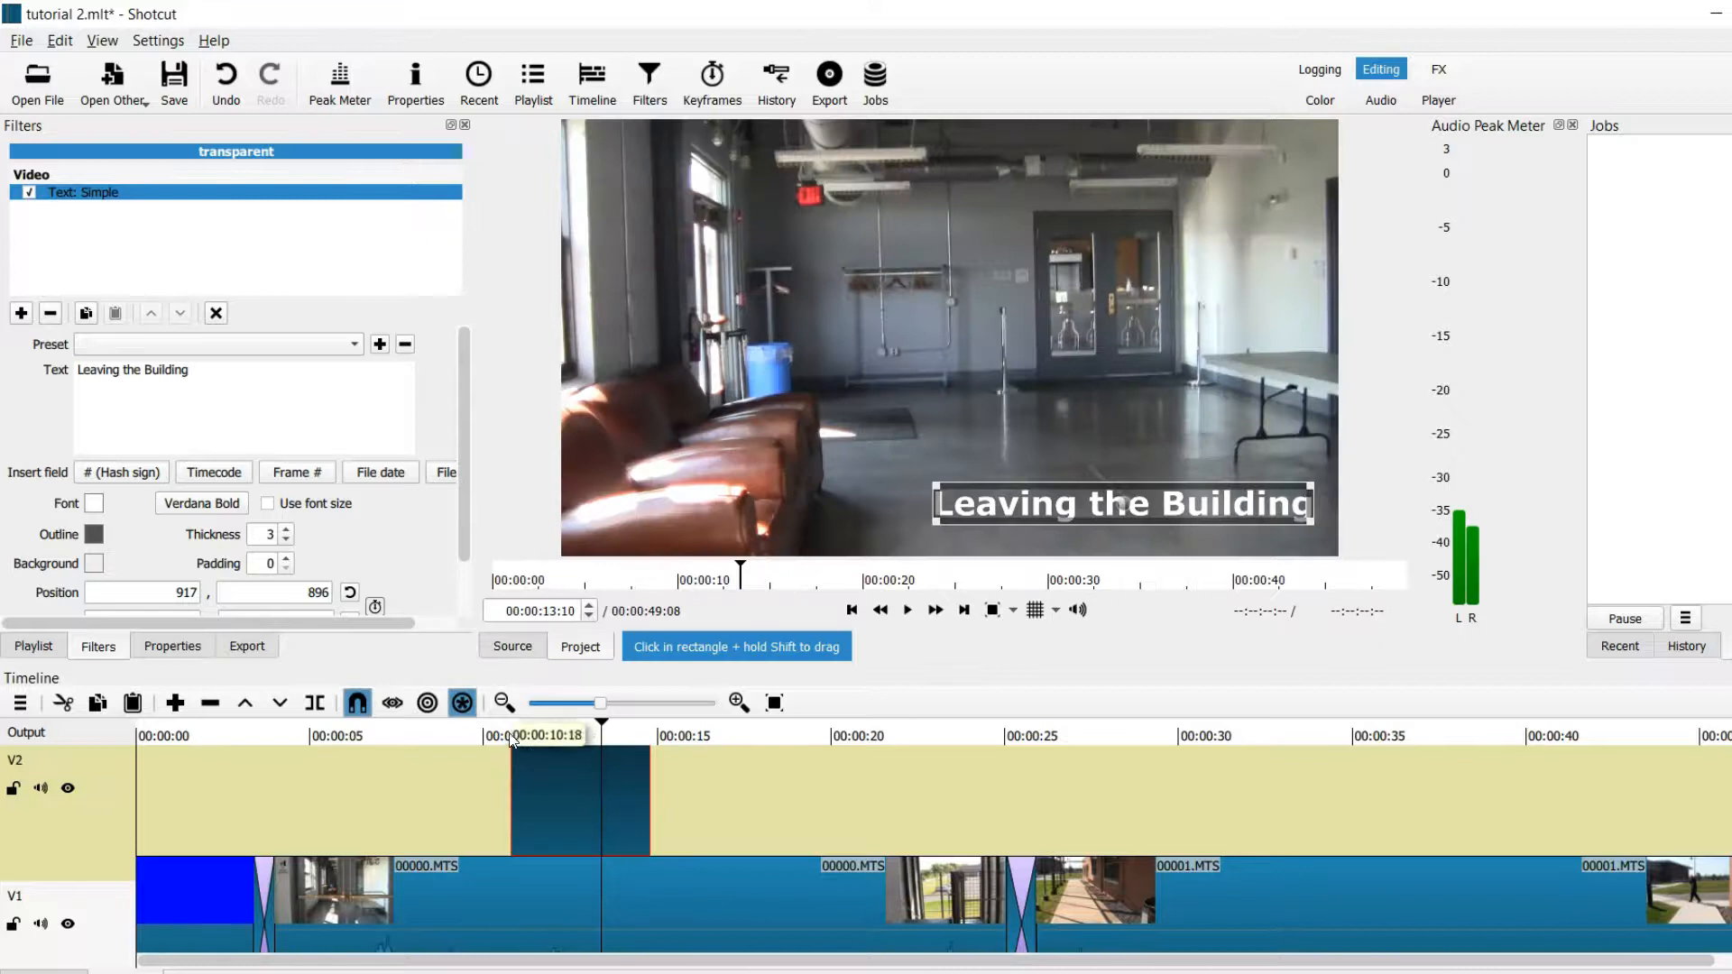
click(478, 735)
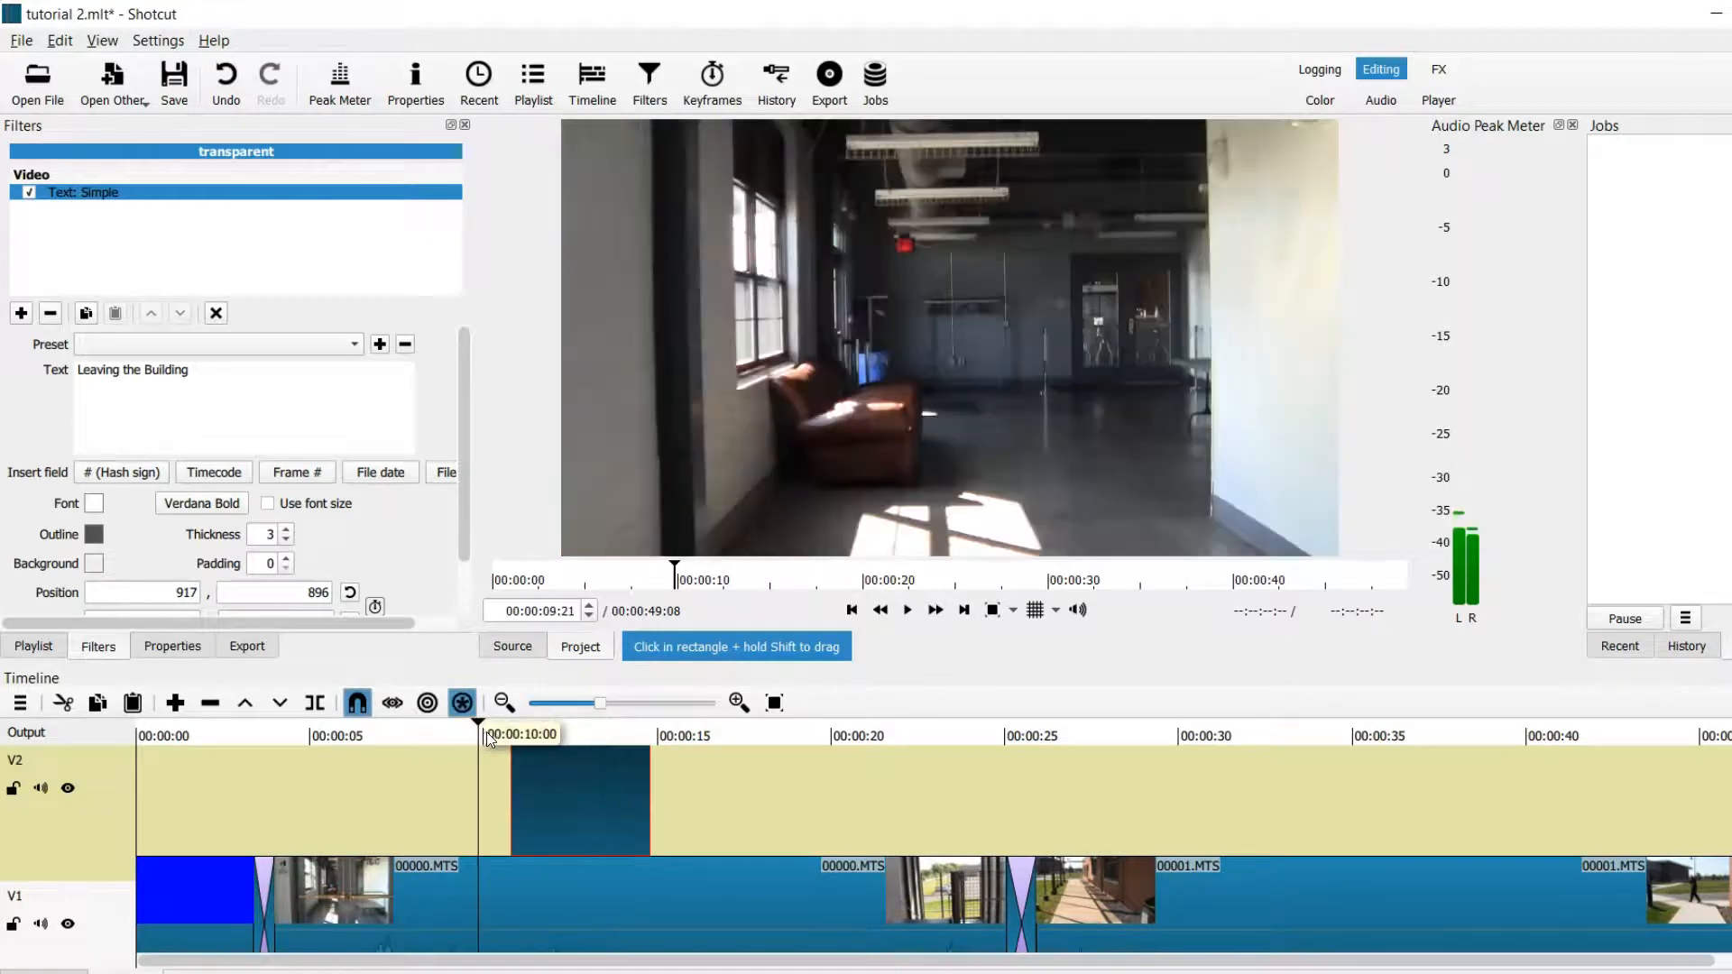
key(space)
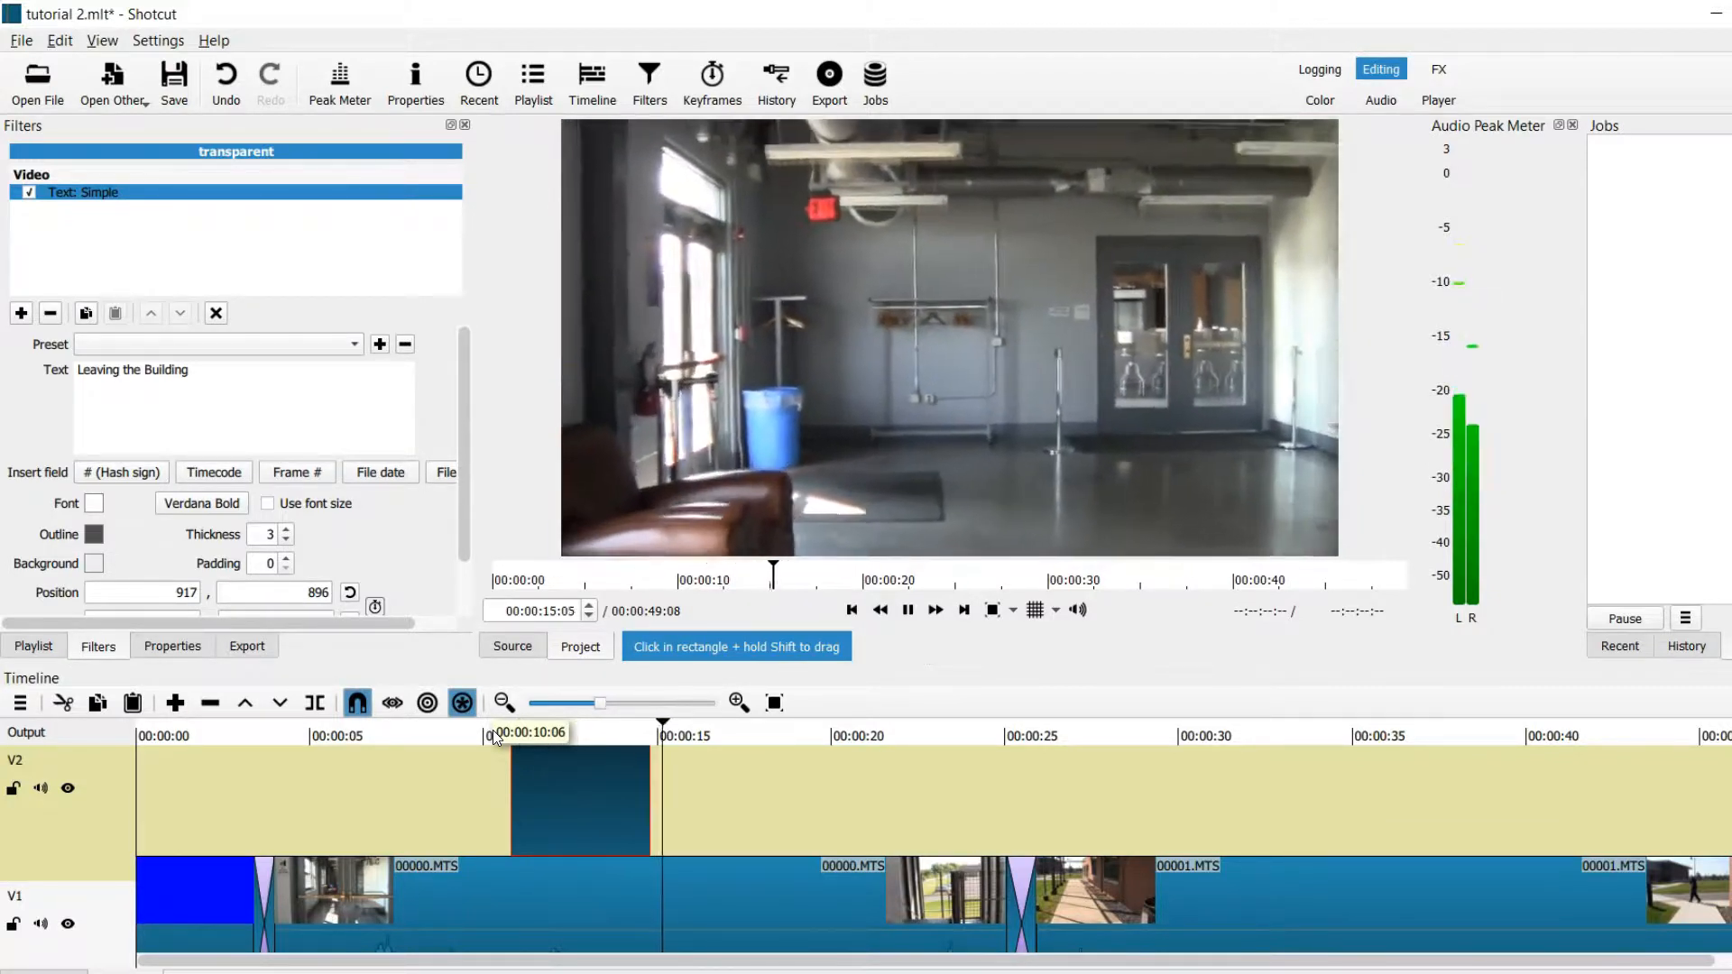
key(space)
Compare the caption preview with its clip selected and deselected, and play the section from 00:00:09:02 with the first video clip selected
click(581, 736)
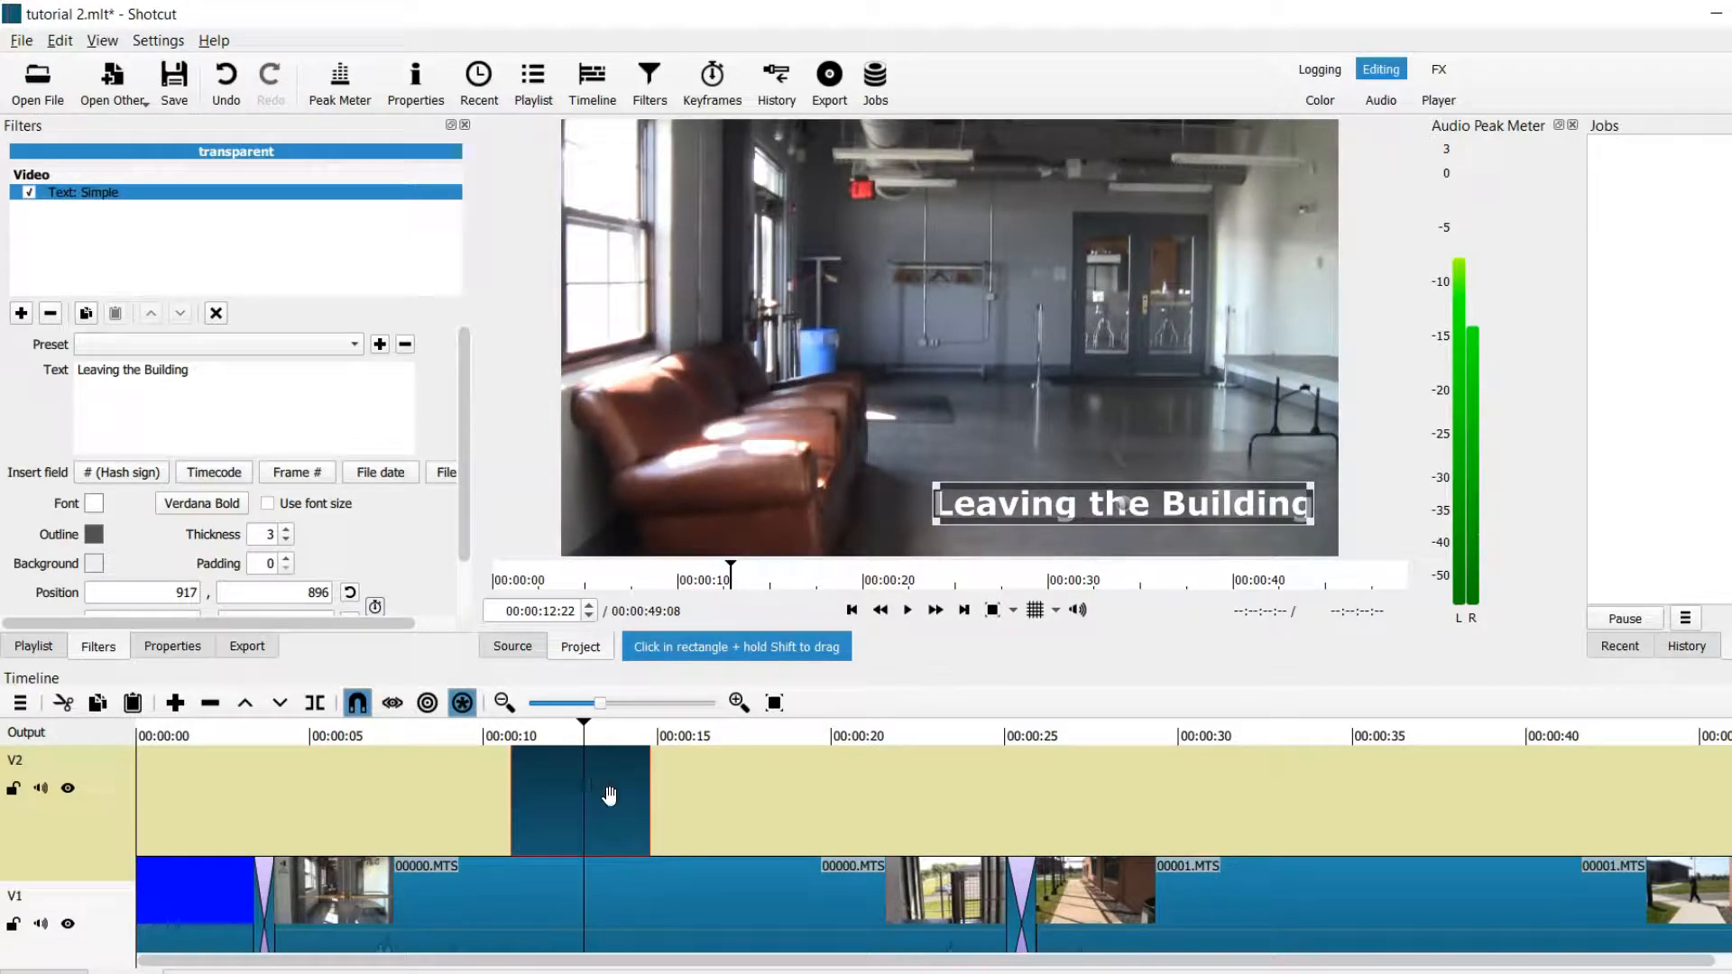
click(758, 907)
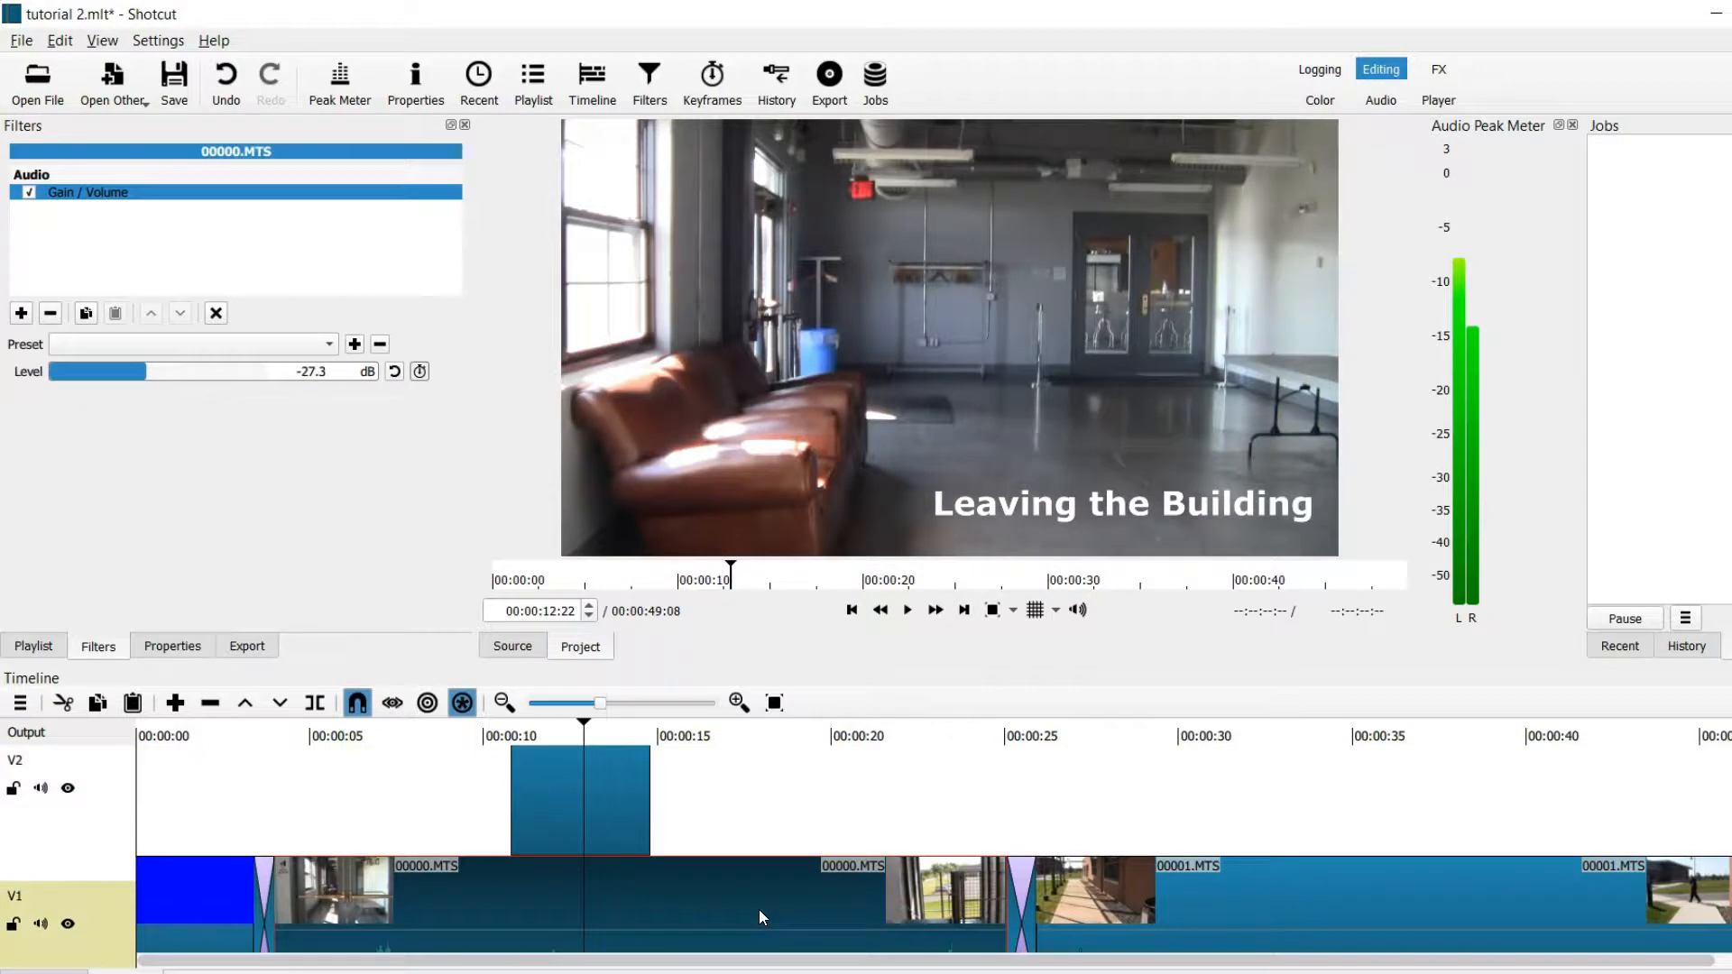
click(614, 813)
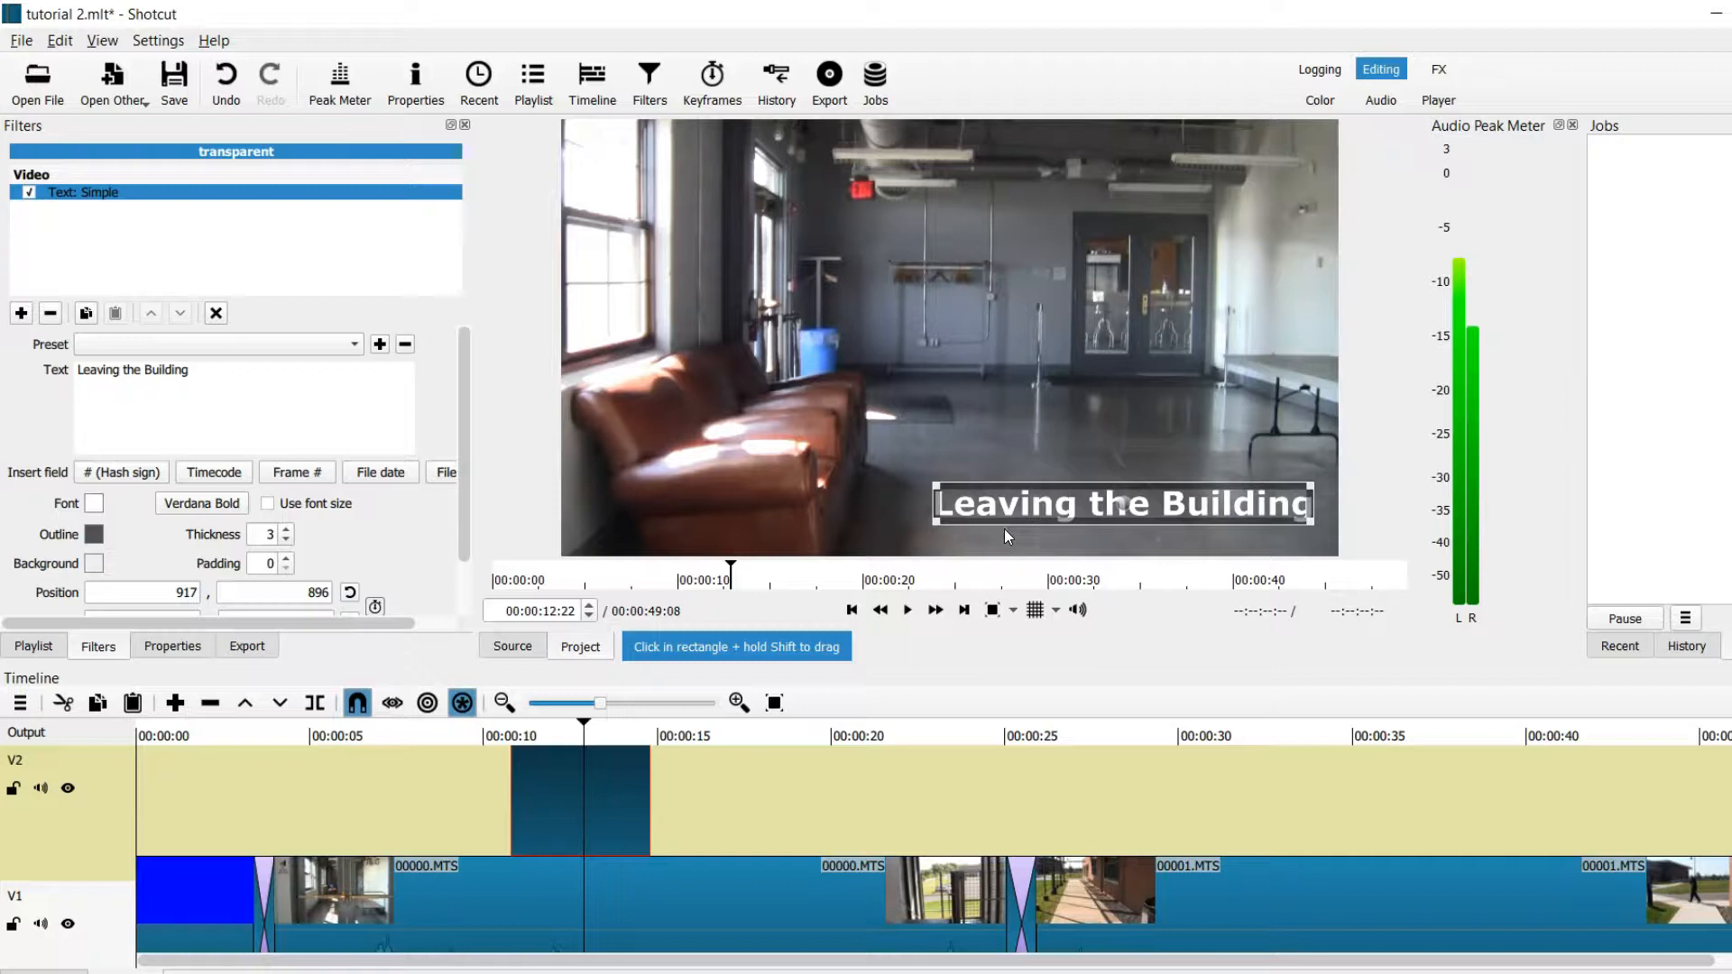
click(788, 815)
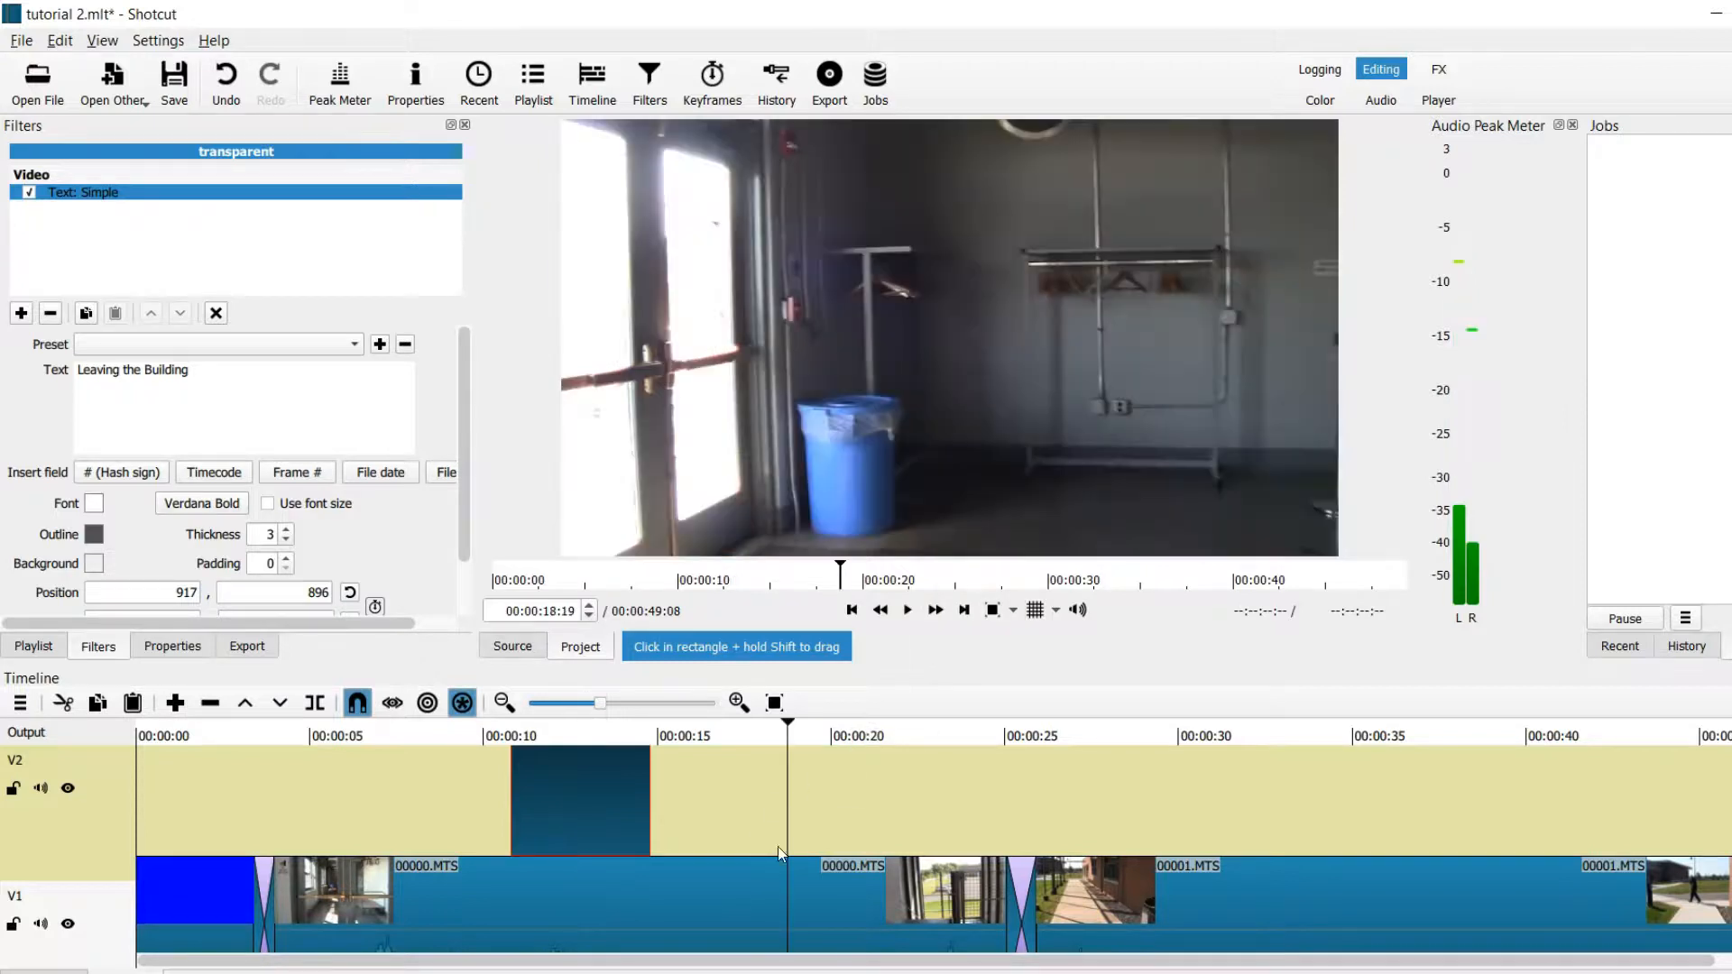
click(747, 890)
click(454, 741)
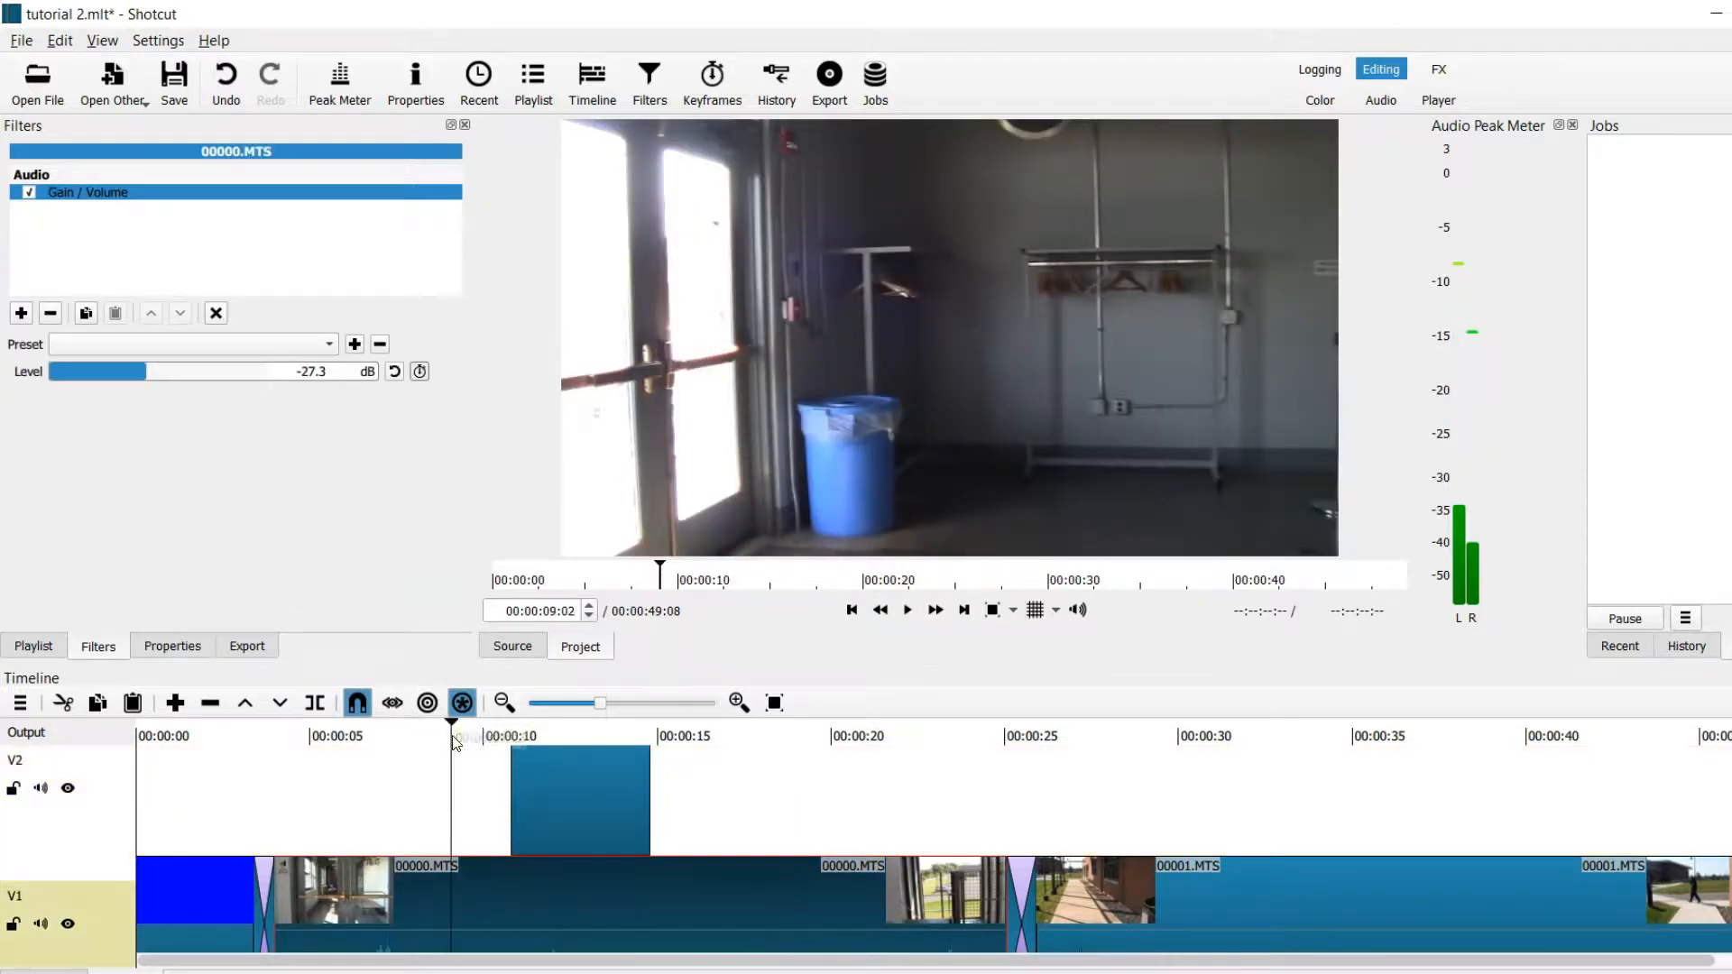
key(space)
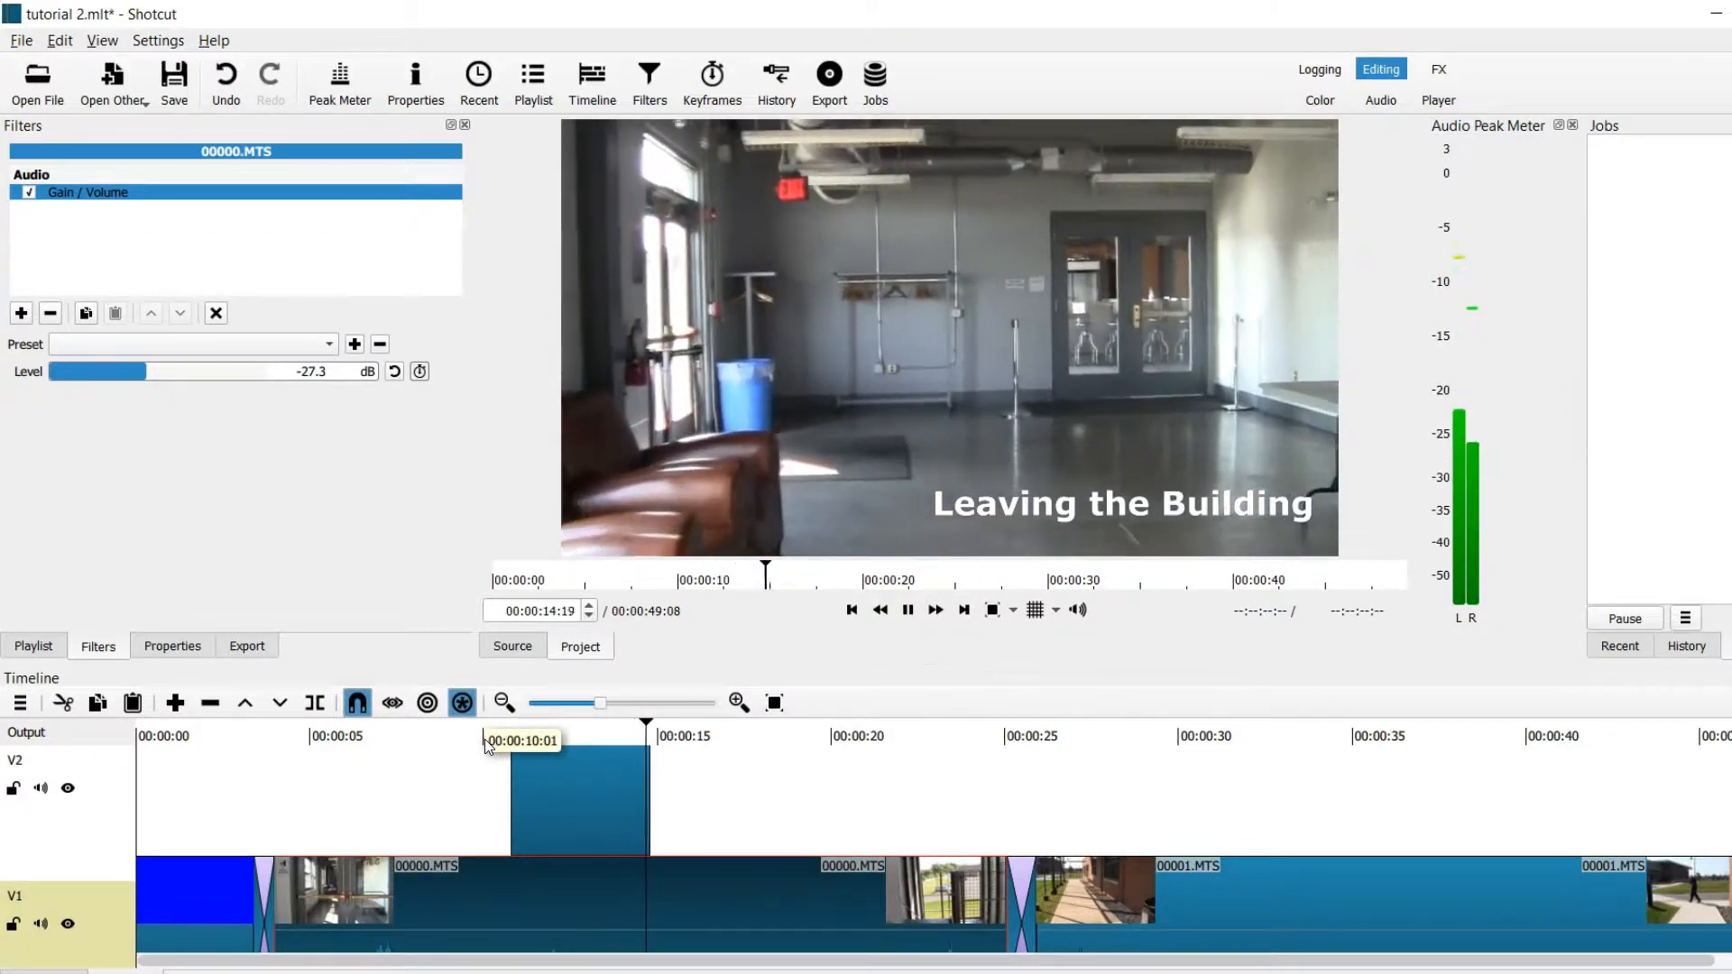
key(space)
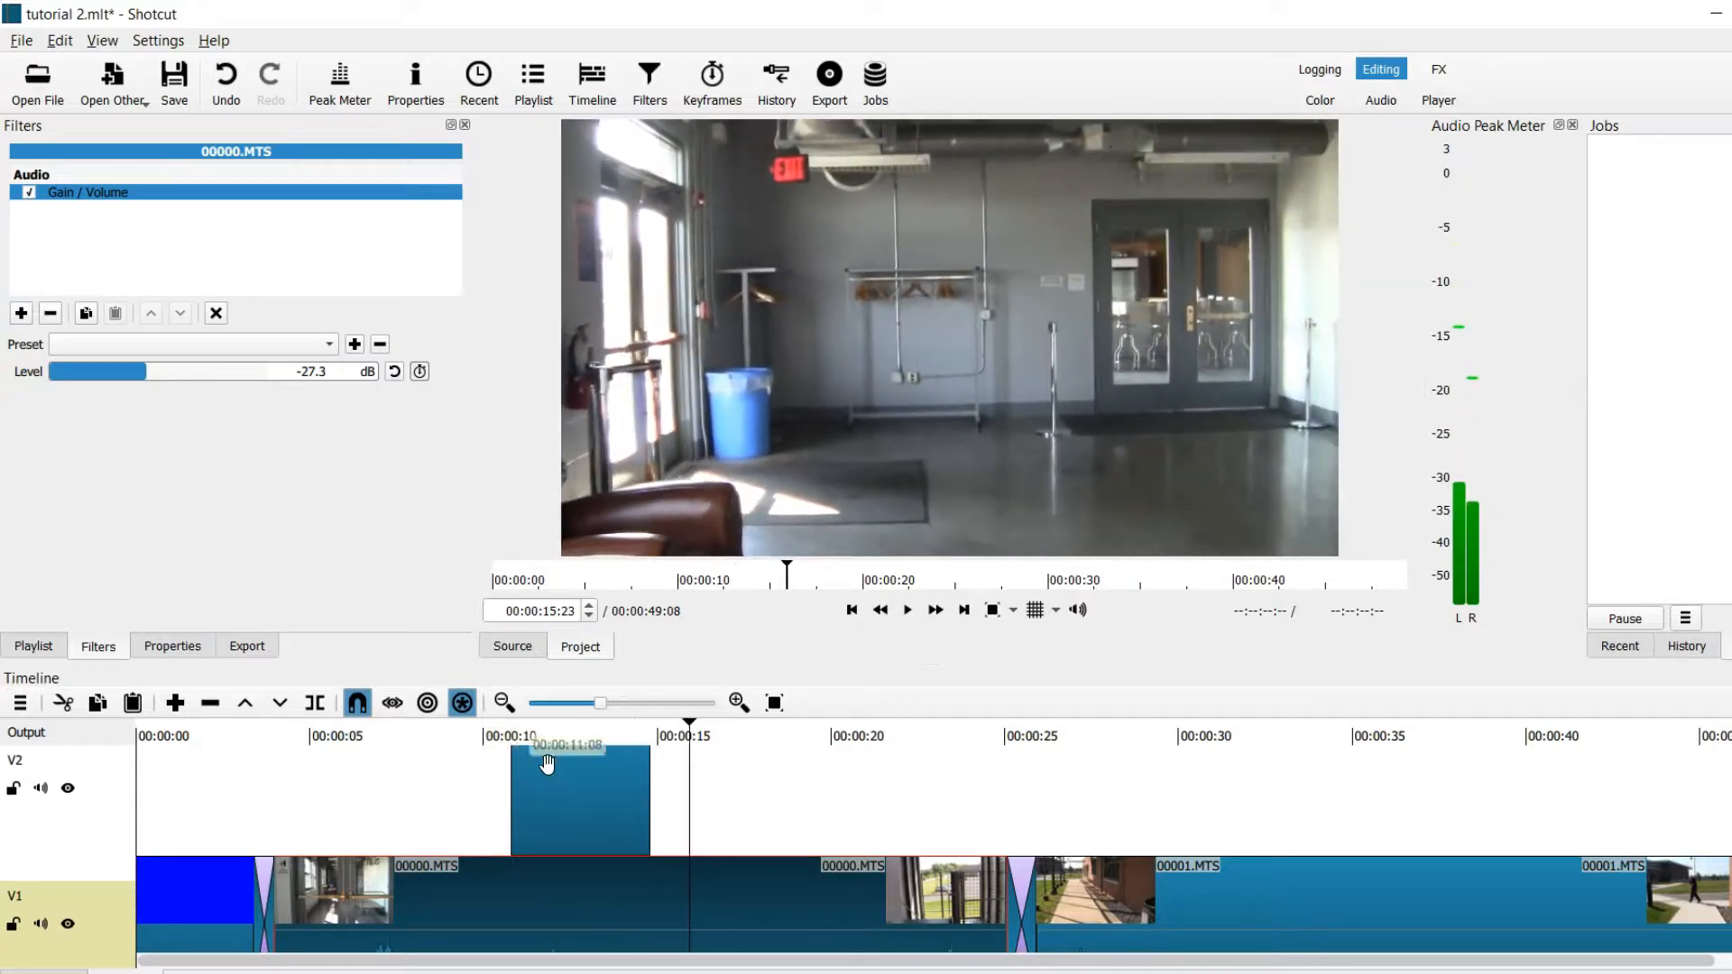
Set the font color of the "Leaving the Building" caption to yellow, with the playhead at 00:00:13:06
click(584, 802)
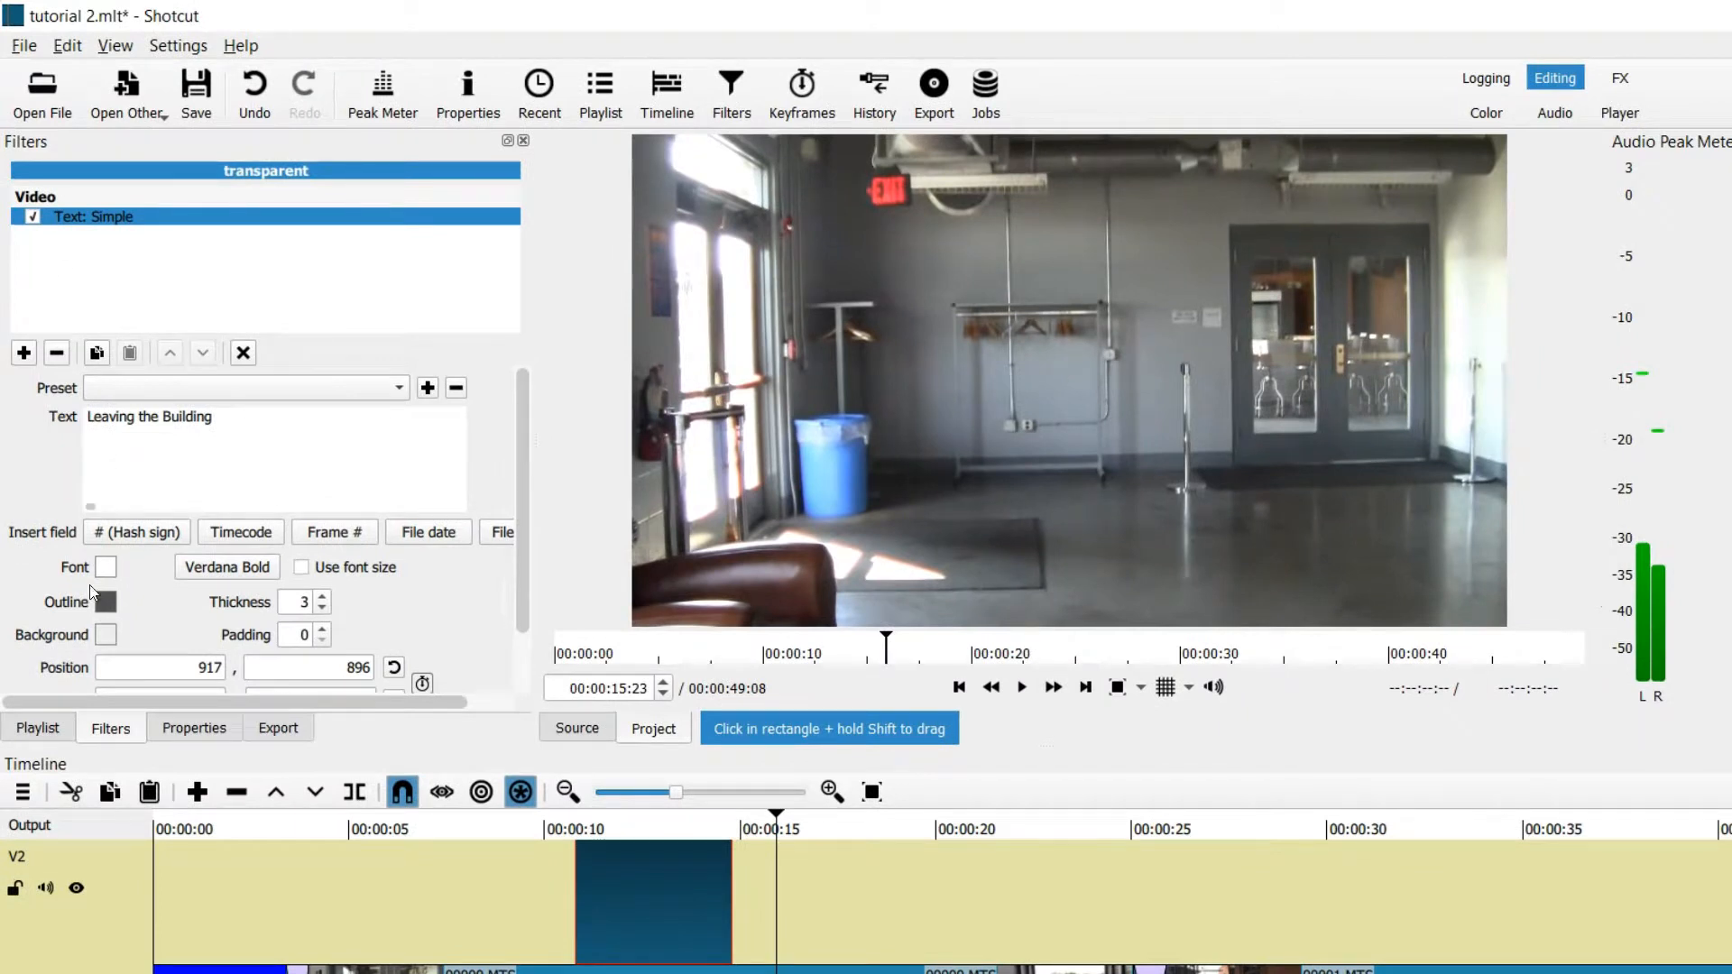
click(673, 828)
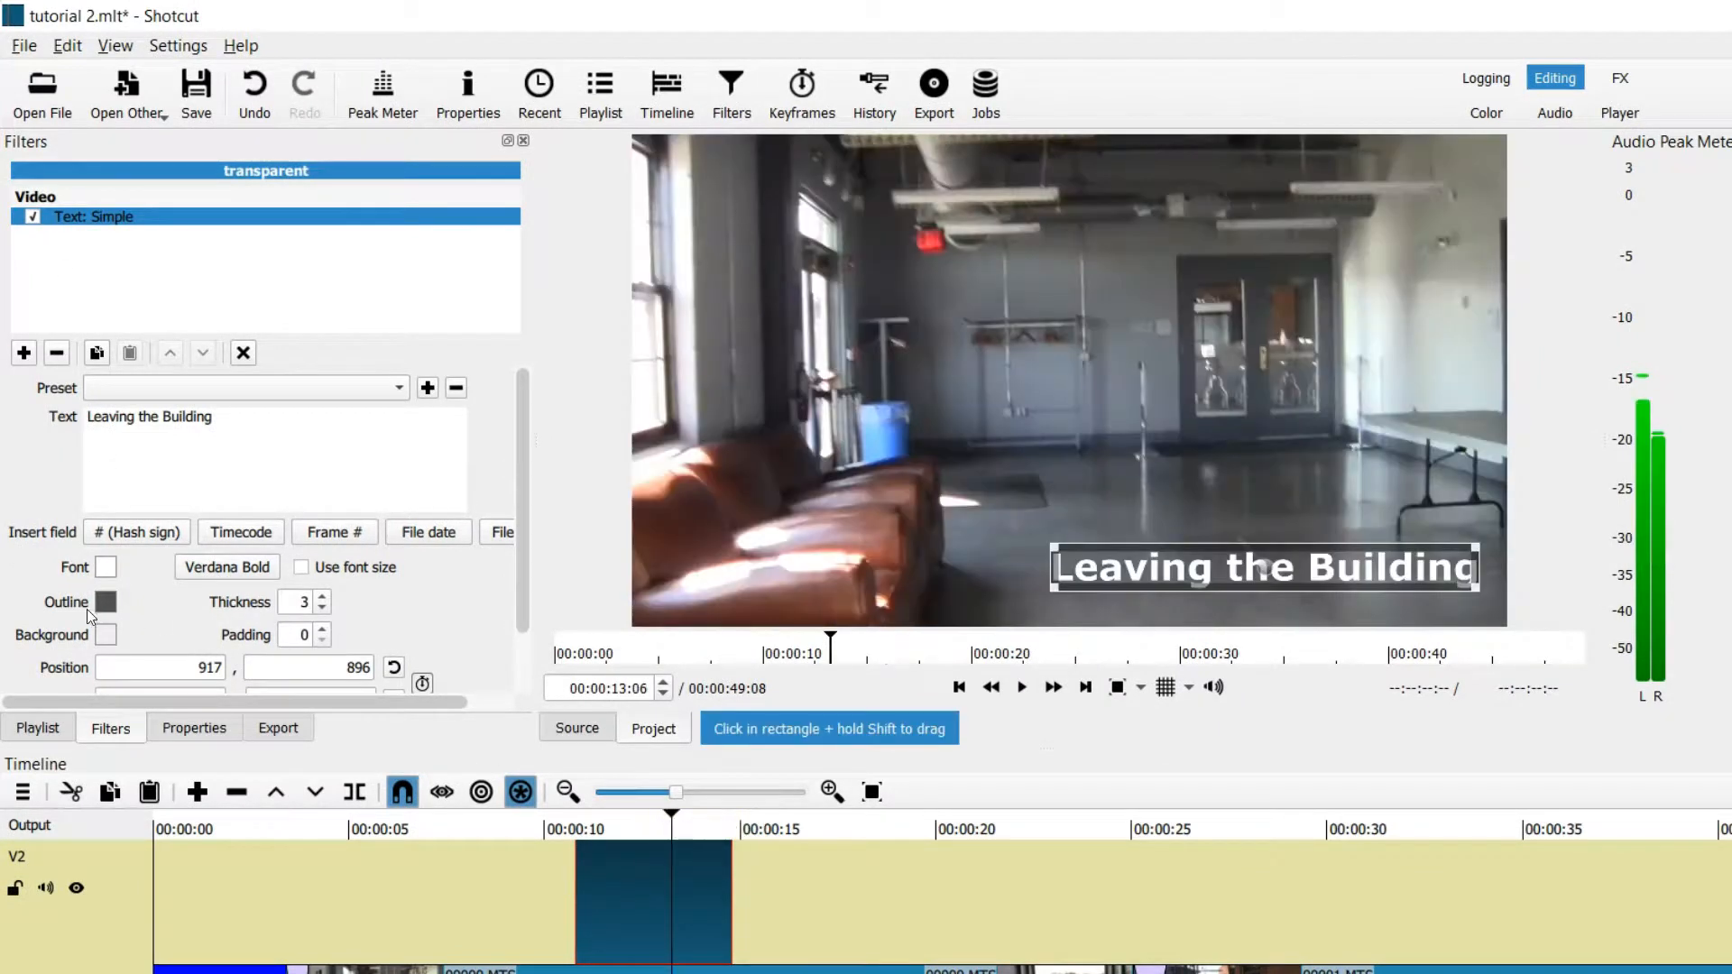
click(106, 568)
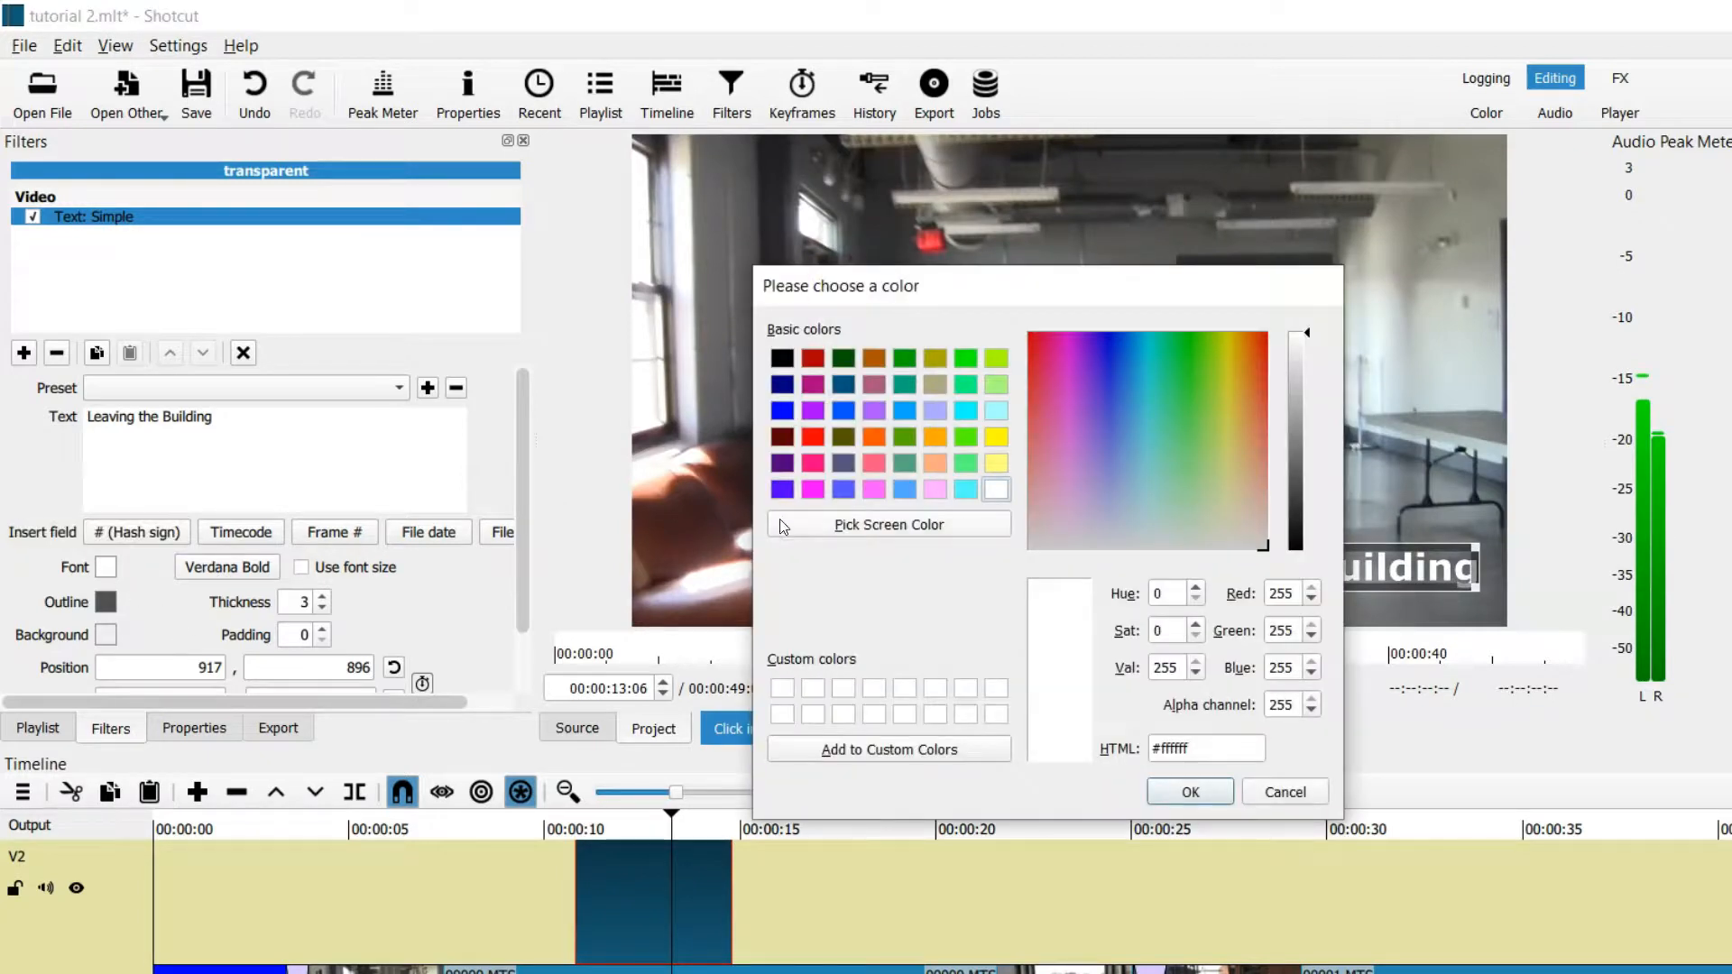
click(999, 434)
click(1191, 792)
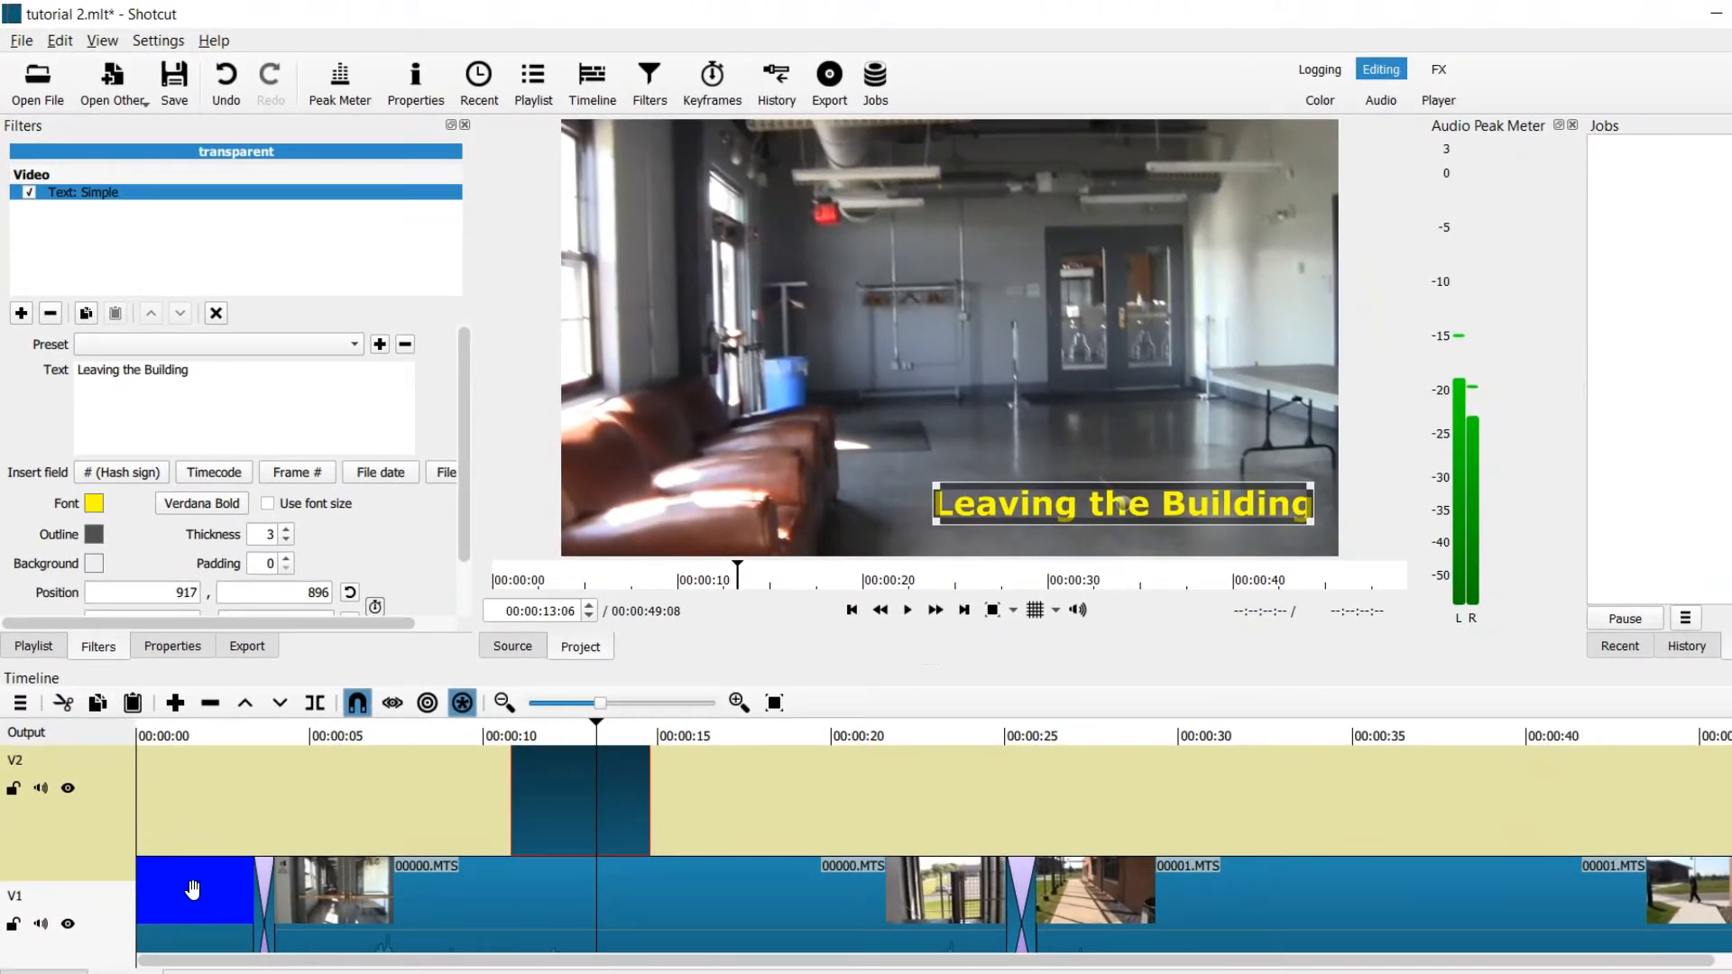
Set the font color of the opening title "The West Building" to black (#000000), with the playhead at 00:00:02:00
click(192, 890)
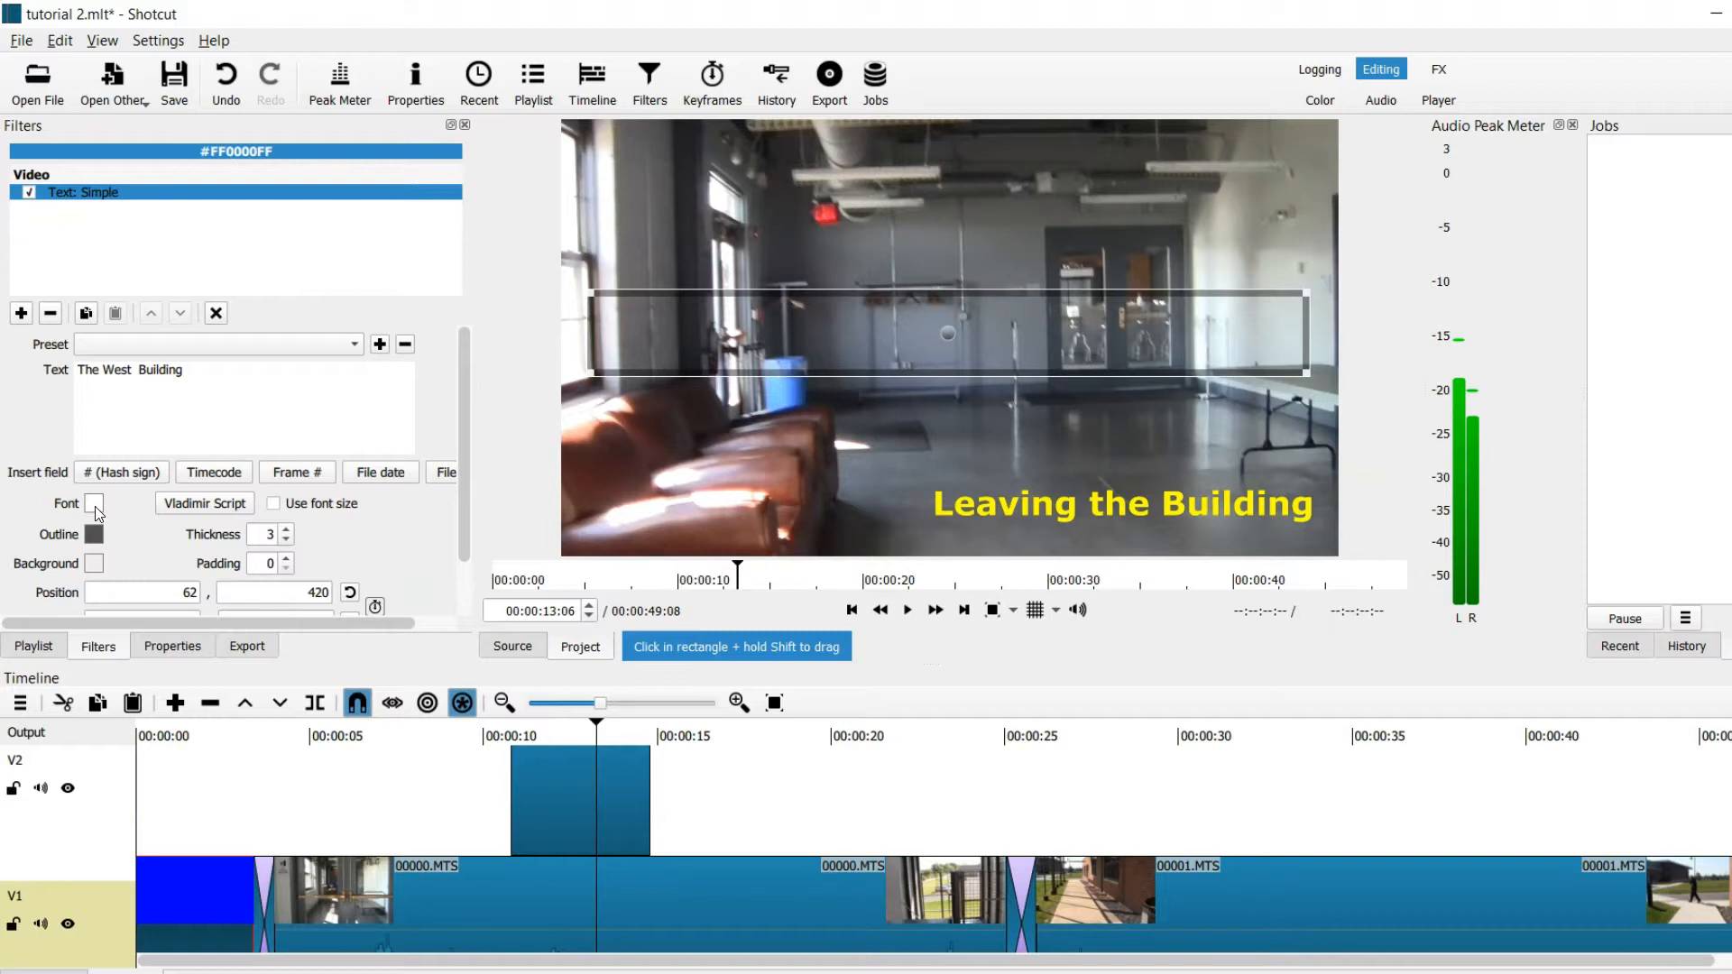
click(208, 731)
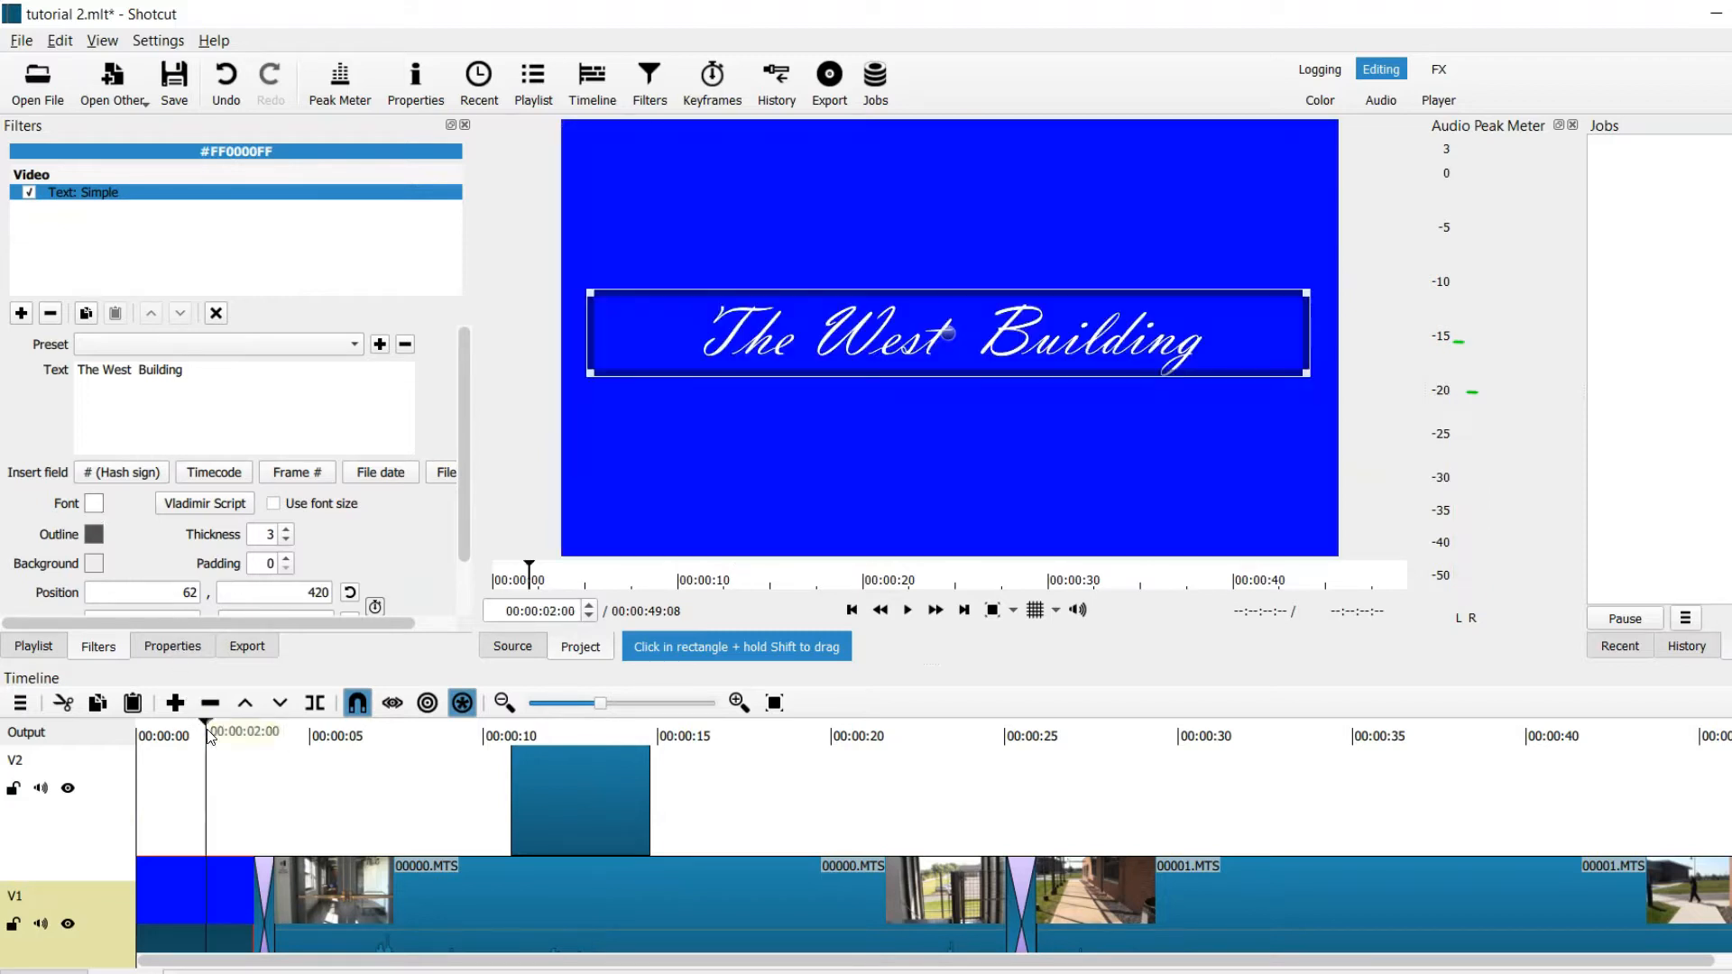
click(94, 504)
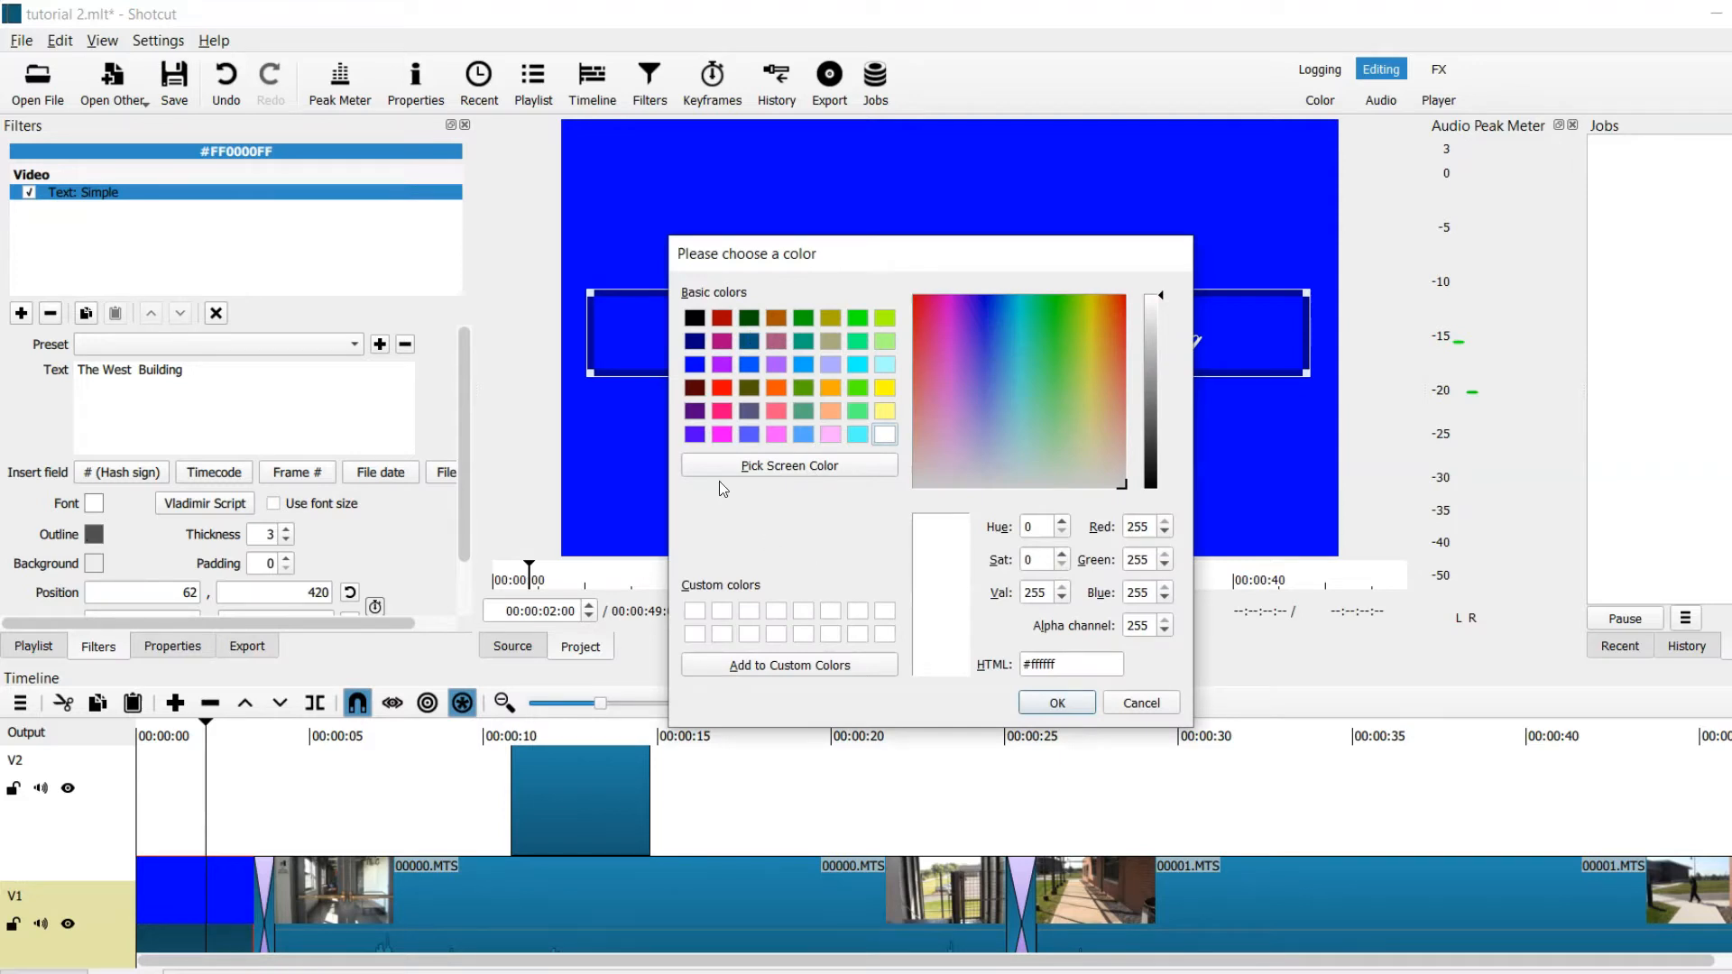
click(694, 318)
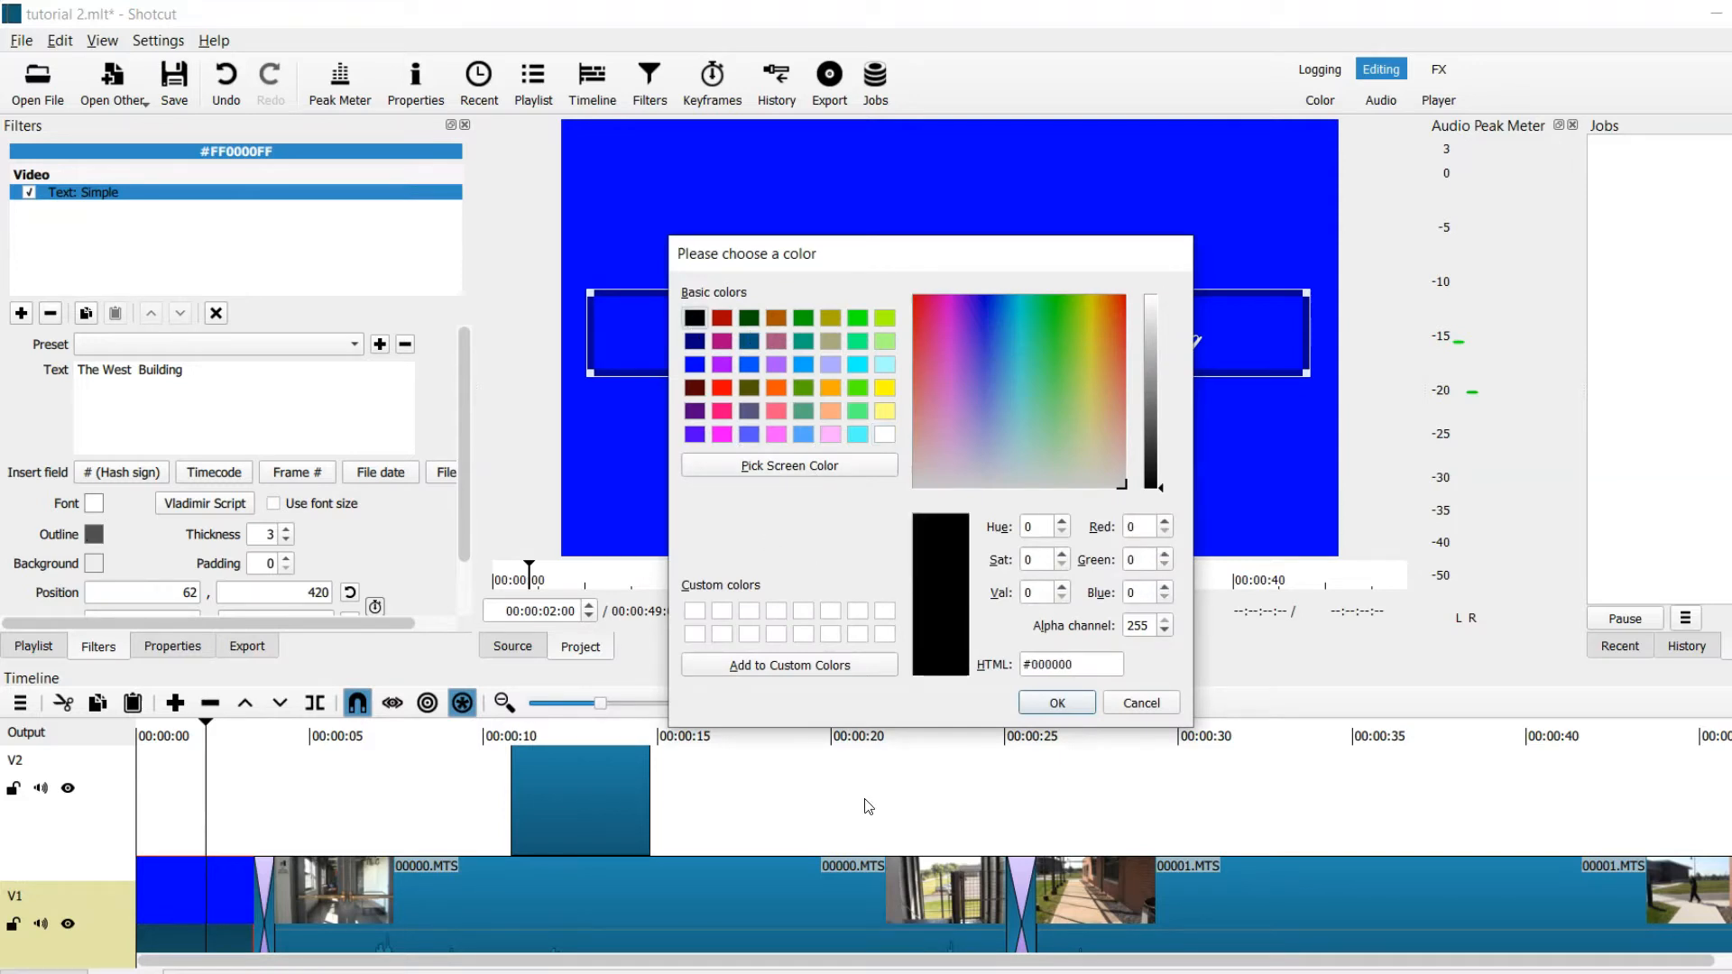
click(1051, 702)
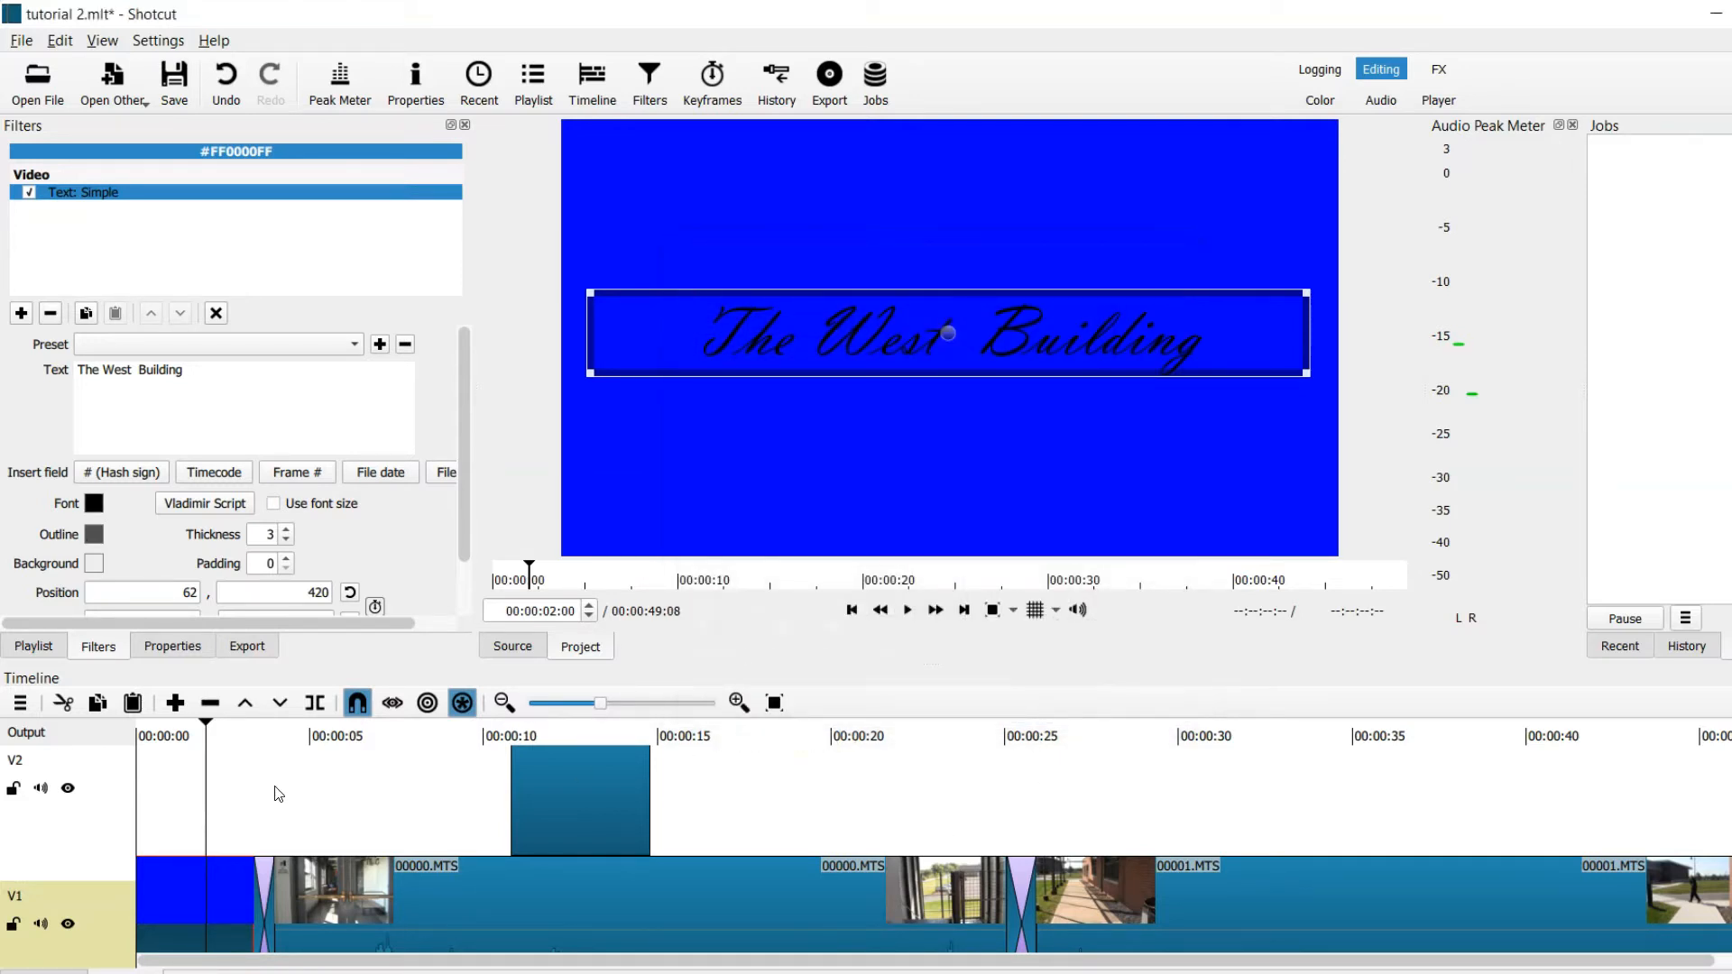